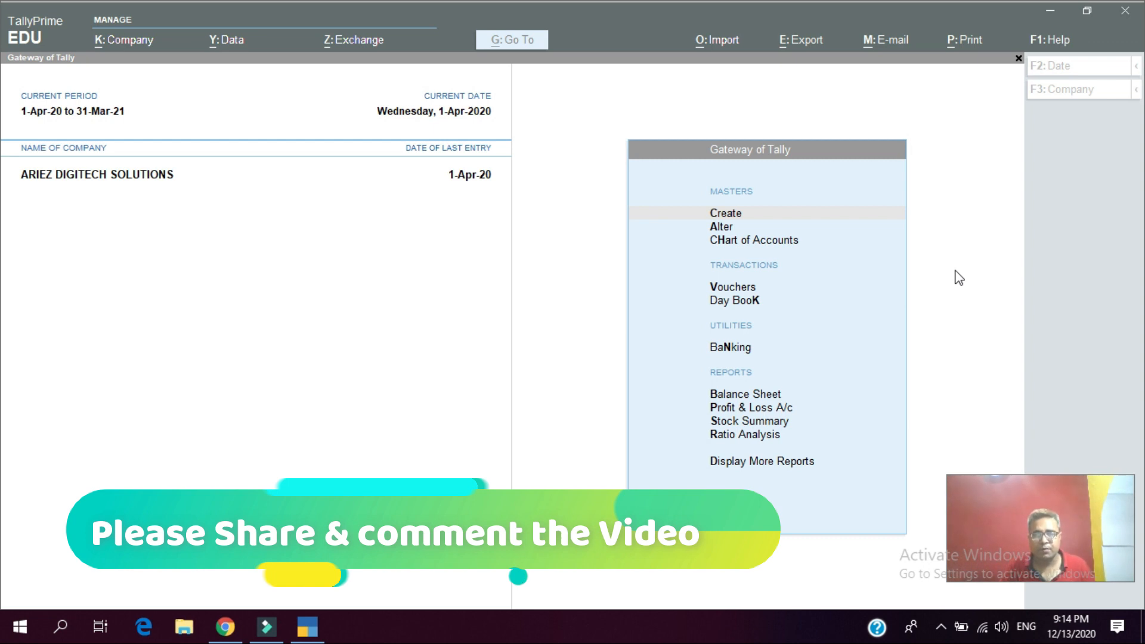
# - Open the Display More Reports list from the Gateway of Tally
pyautogui.click(959, 278)
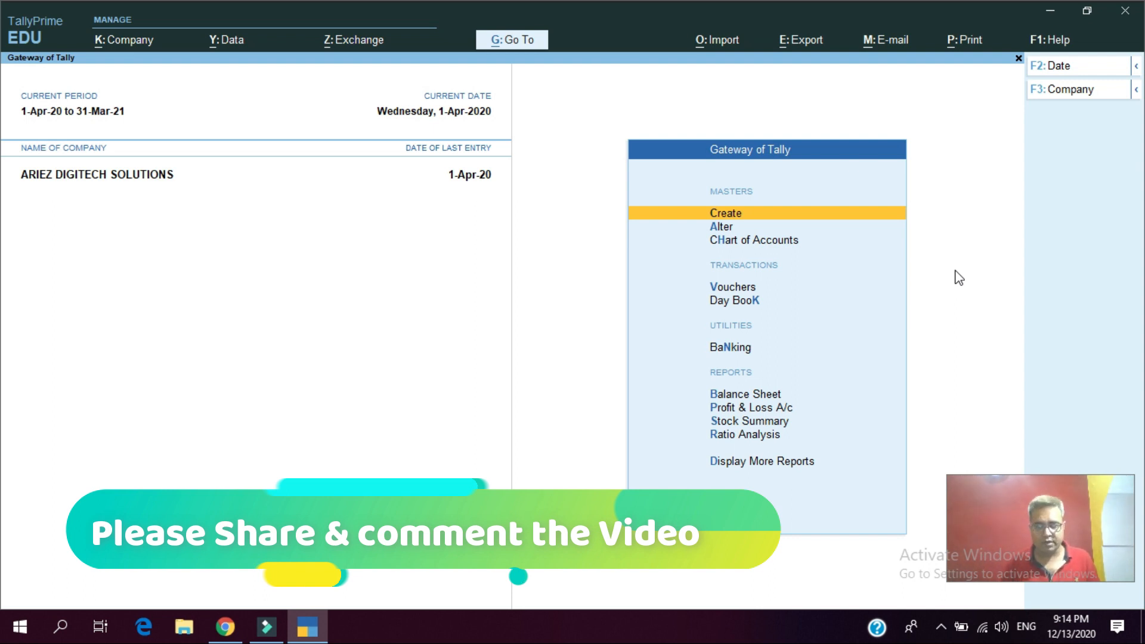
pyautogui.press('Down')
pyautogui.press('Down')
pyautogui.press('Down')
pyautogui.press('Down')
pyautogui.press('Down')
pyautogui.press('Down')
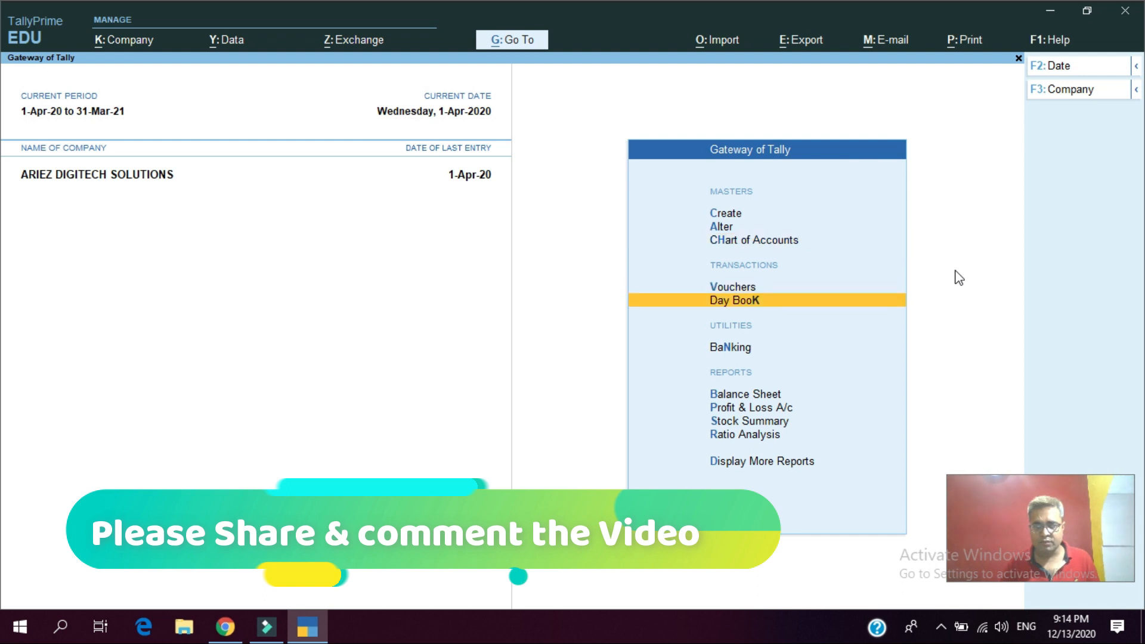
pyautogui.press('Down')
pyautogui.press('Down')
pyautogui.press('Down')
pyautogui.press('Down')
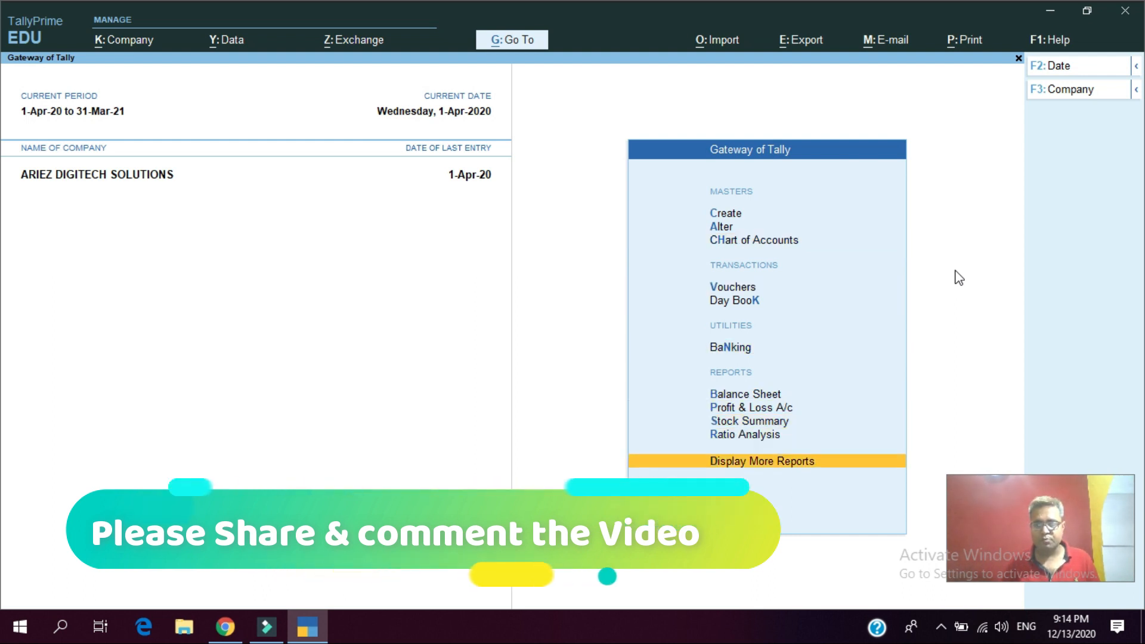
pyautogui.press('Return')
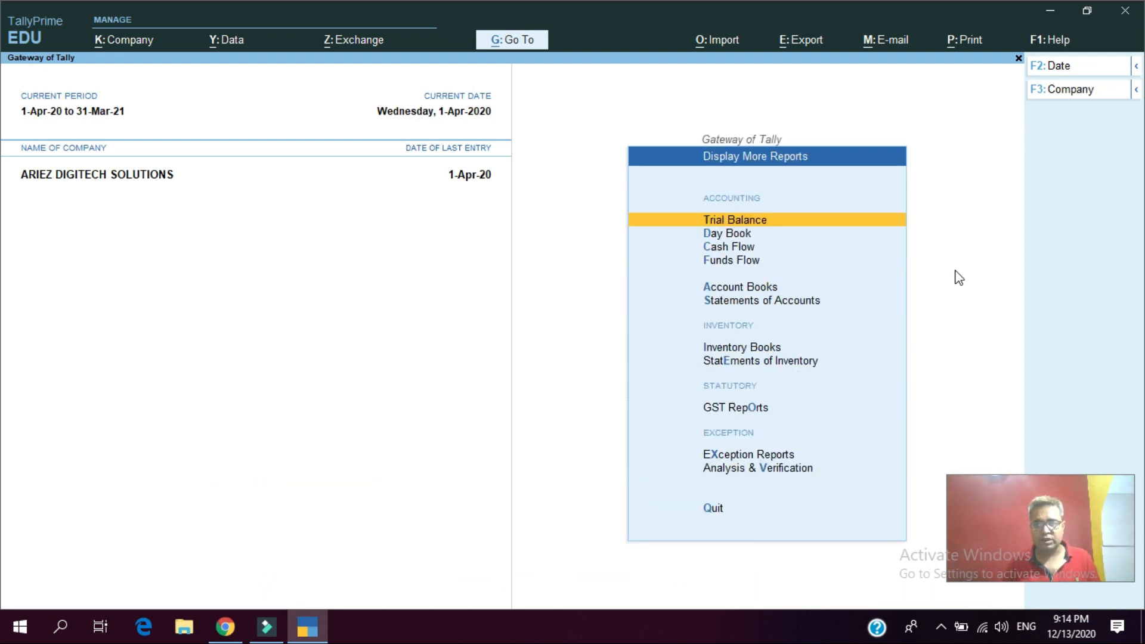
# - Open the GSTR-1 return from the GST reports
pyautogui.press('Down')
pyautogui.press('Down')
pyautogui.press('Down')
pyautogui.press('Down')
pyautogui.press('Down')
pyautogui.press('Down')
pyautogui.press('Down')
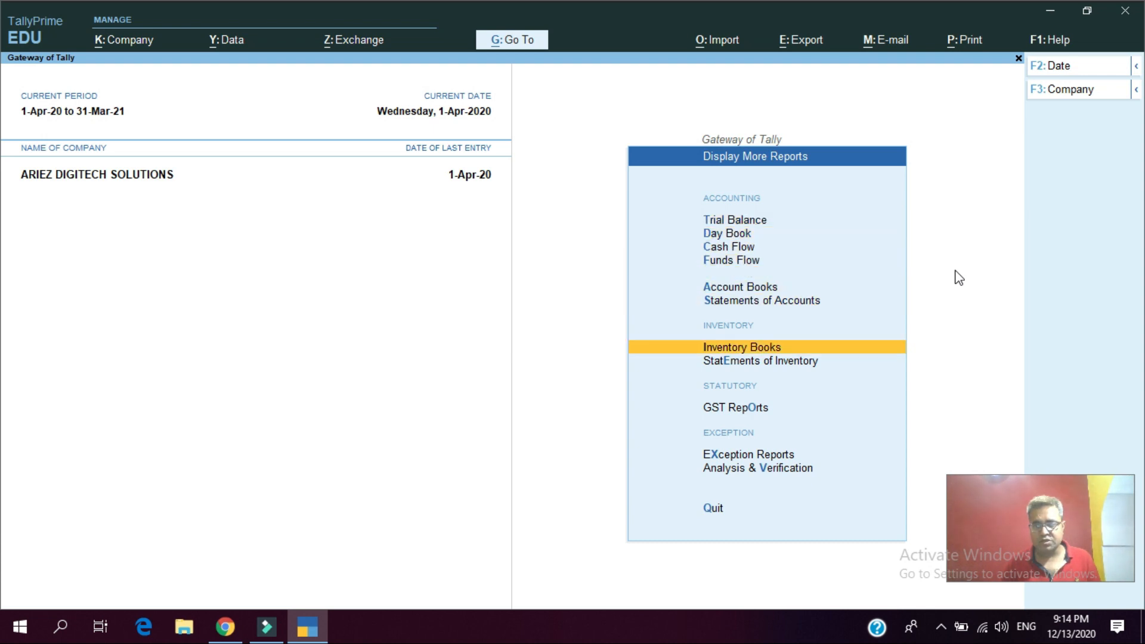
pyautogui.press('Down')
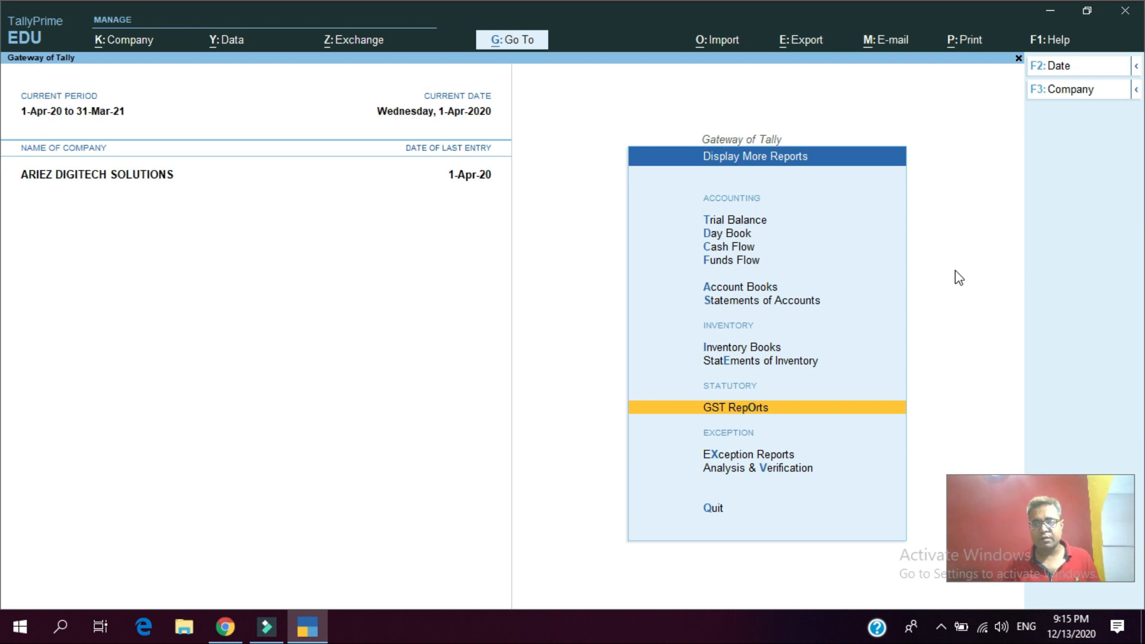
pyautogui.press('Return')
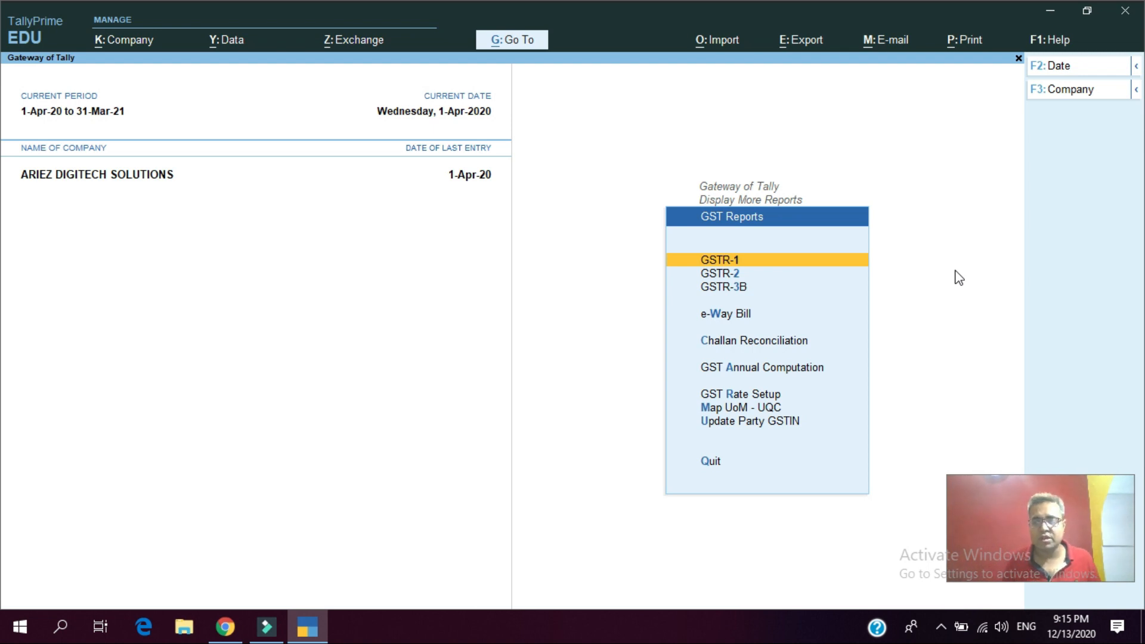
pyautogui.press('Return')
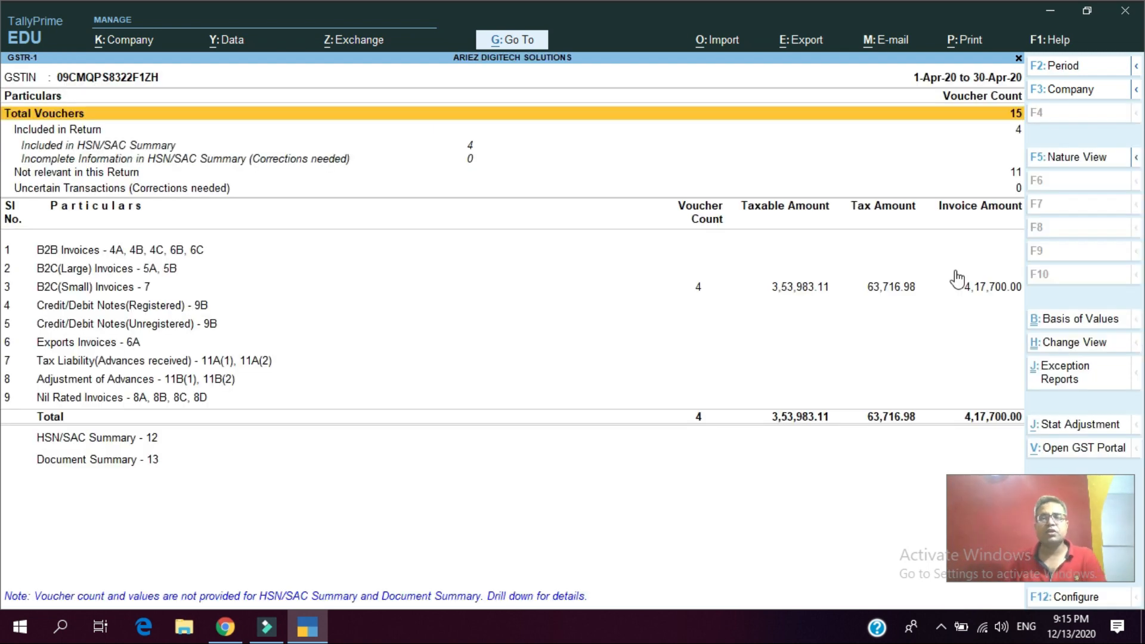
# - Examine the GSTR-1 voucher summary rows, from Included in Return to Uncertain Transactions
pyautogui.press('Down')
pyautogui.press('Down')
pyautogui.press('Down')
pyautogui.press('Down')
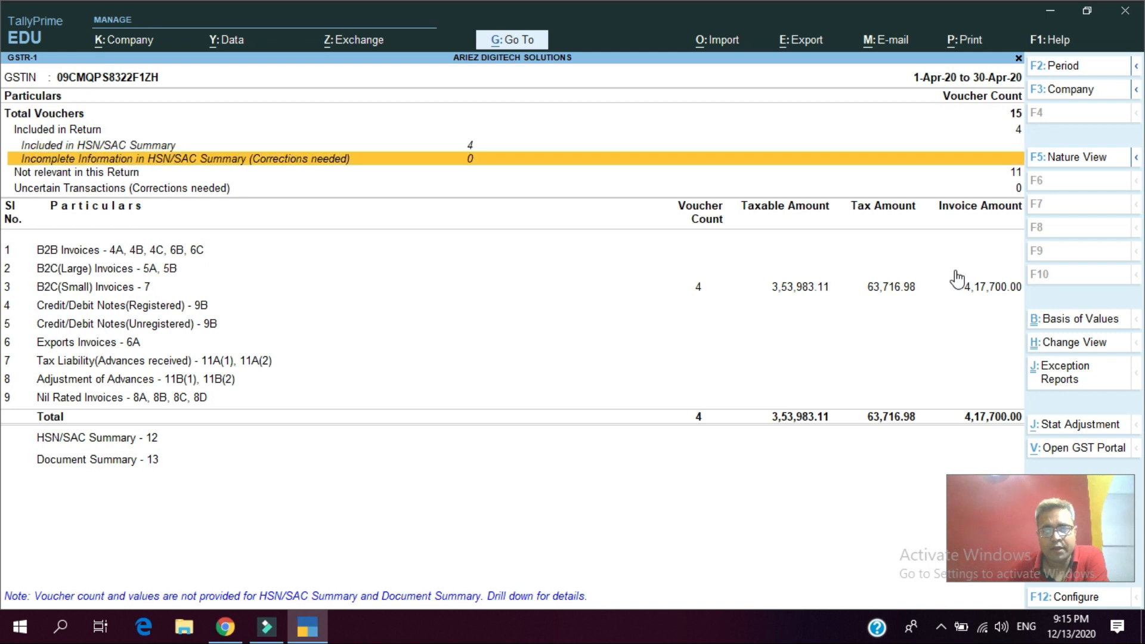
pyautogui.press('Down')
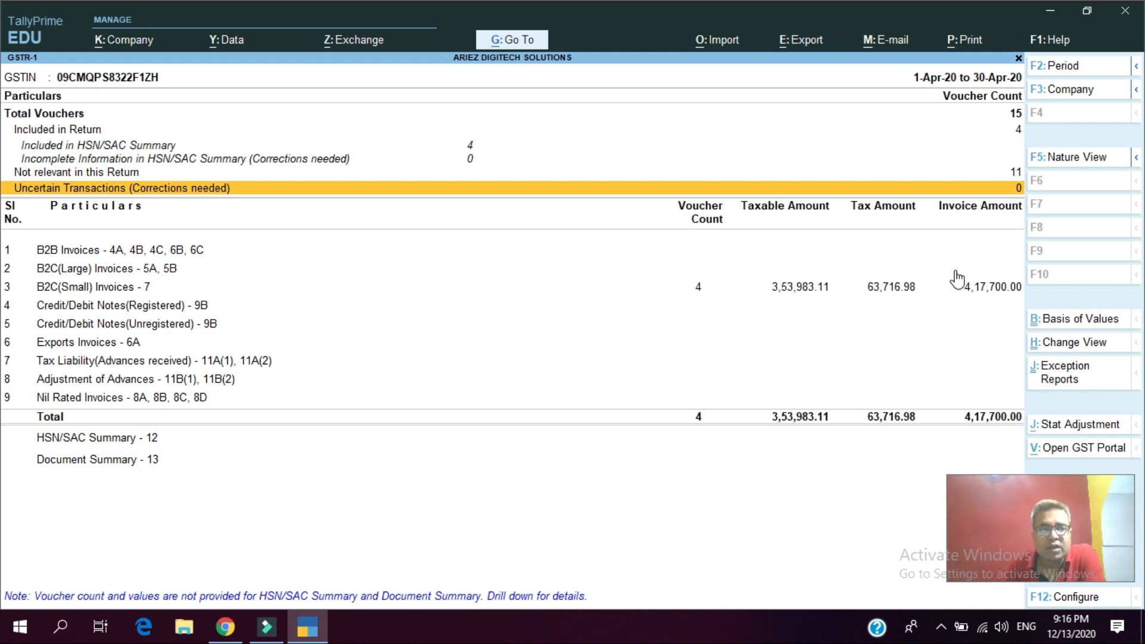
pyautogui.press('Up')
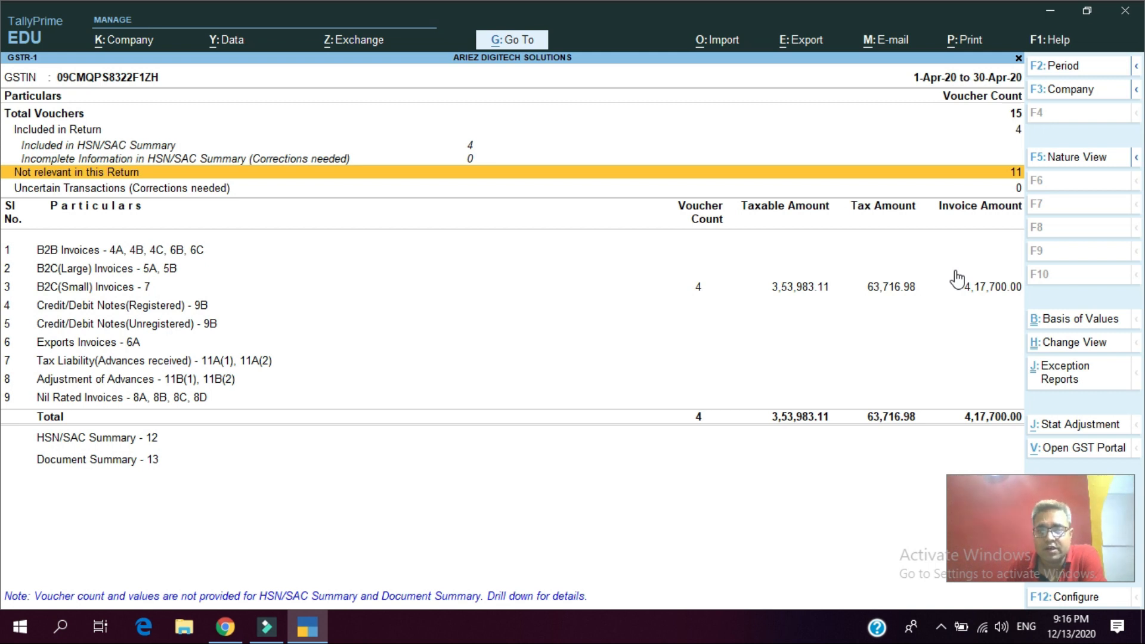
pyautogui.press('Up')
pyautogui.press('Up')
pyautogui.press('Up')
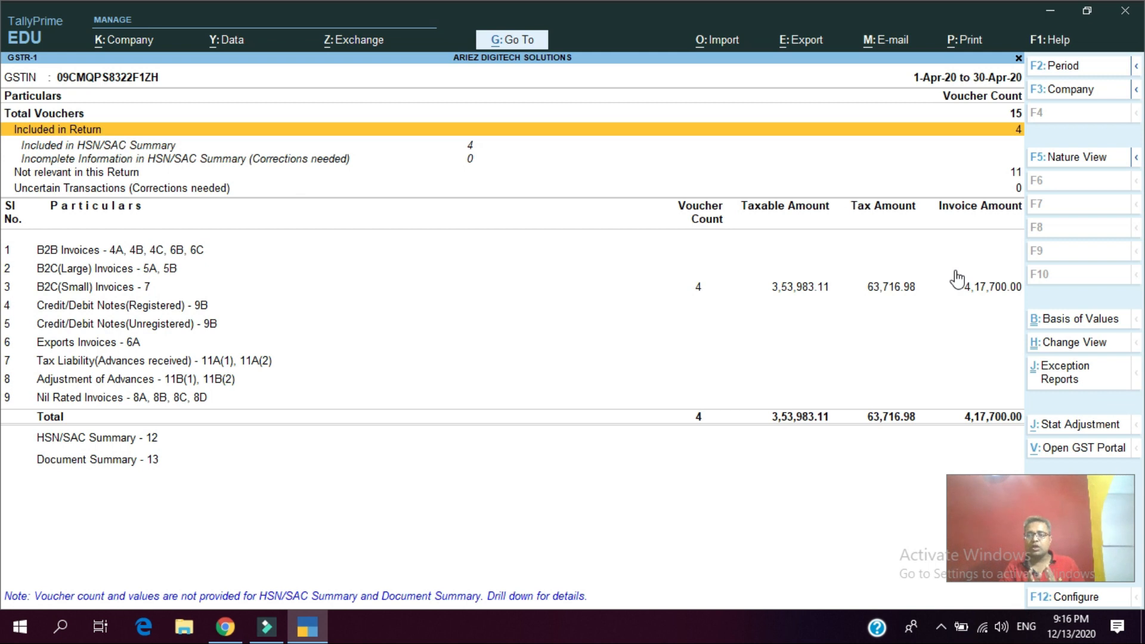
# - Review the return's B2B, B2C(Large), B2C(Small), credit/debit note and export invoice sections
pyautogui.press('Down')
pyautogui.press('Down')
pyautogui.press('Down')
pyautogui.press('Down')
pyautogui.press('Down')
pyautogui.press('Down')
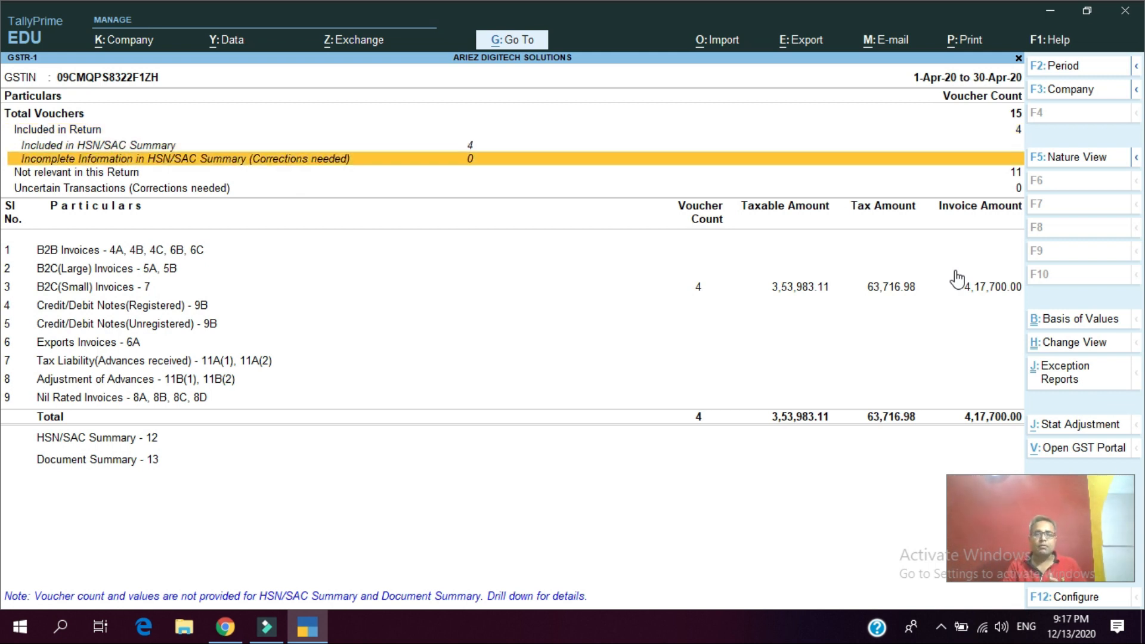
pyautogui.press('Up')
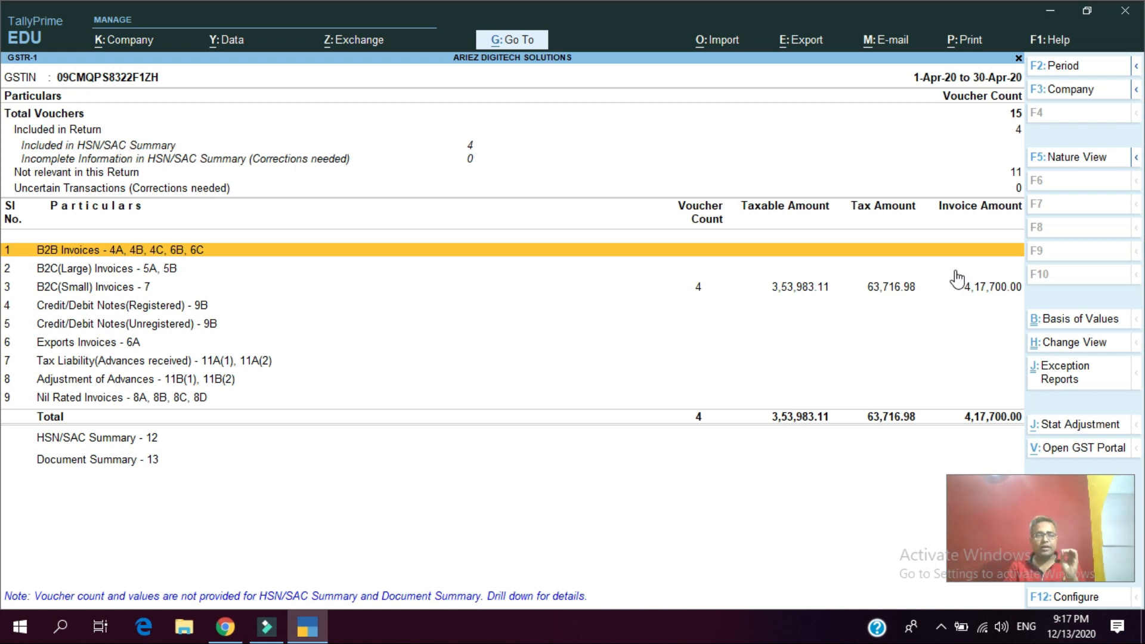
pyautogui.press('Down')
pyautogui.press('Up')
pyautogui.press('Up')
pyautogui.press('Down')
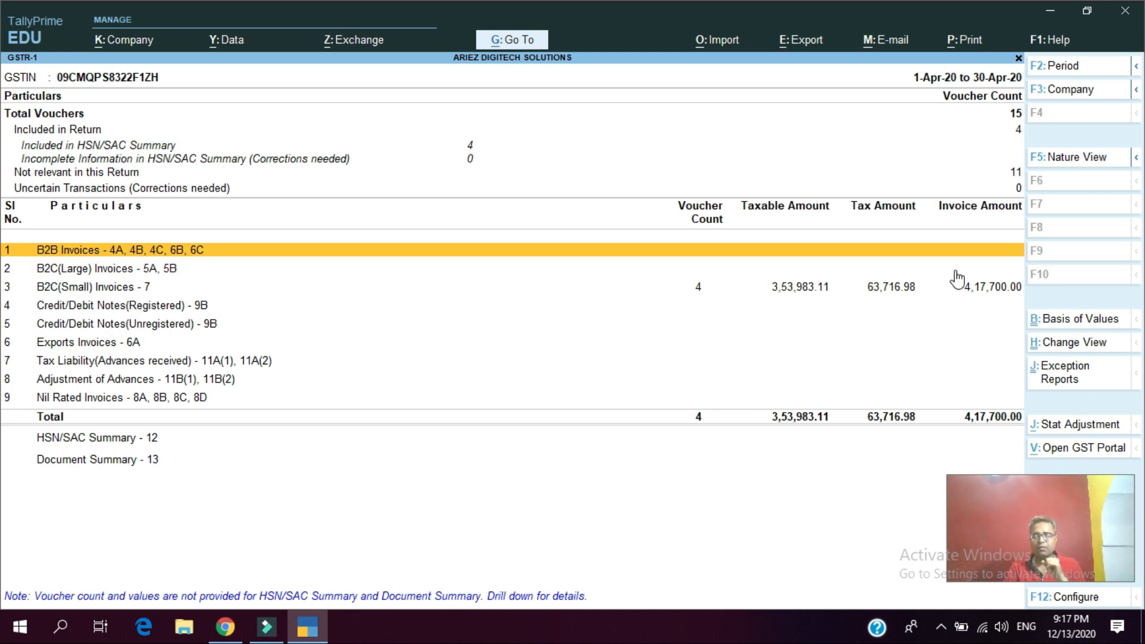
pyautogui.press('Down')
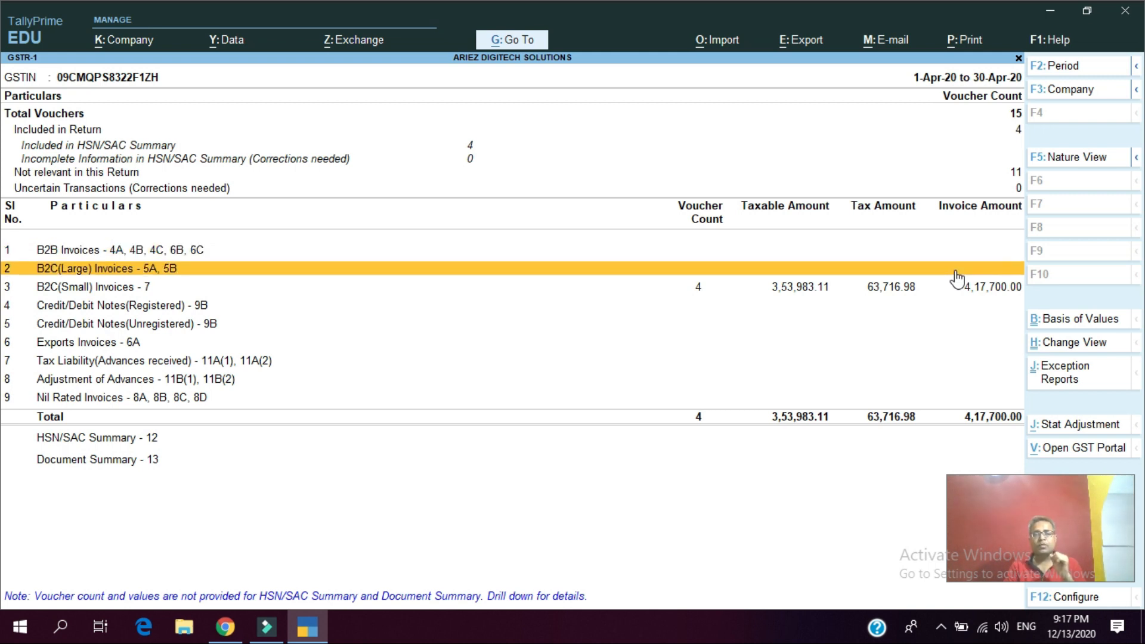
pyautogui.press('Down')
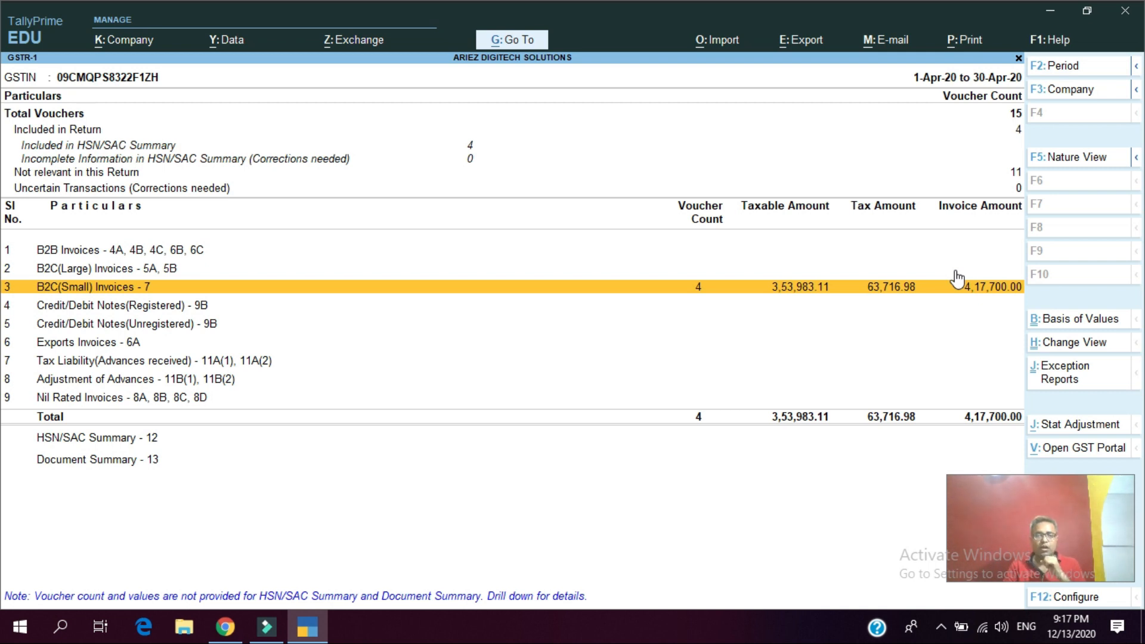
pyautogui.press('Down')
pyautogui.press('Down')
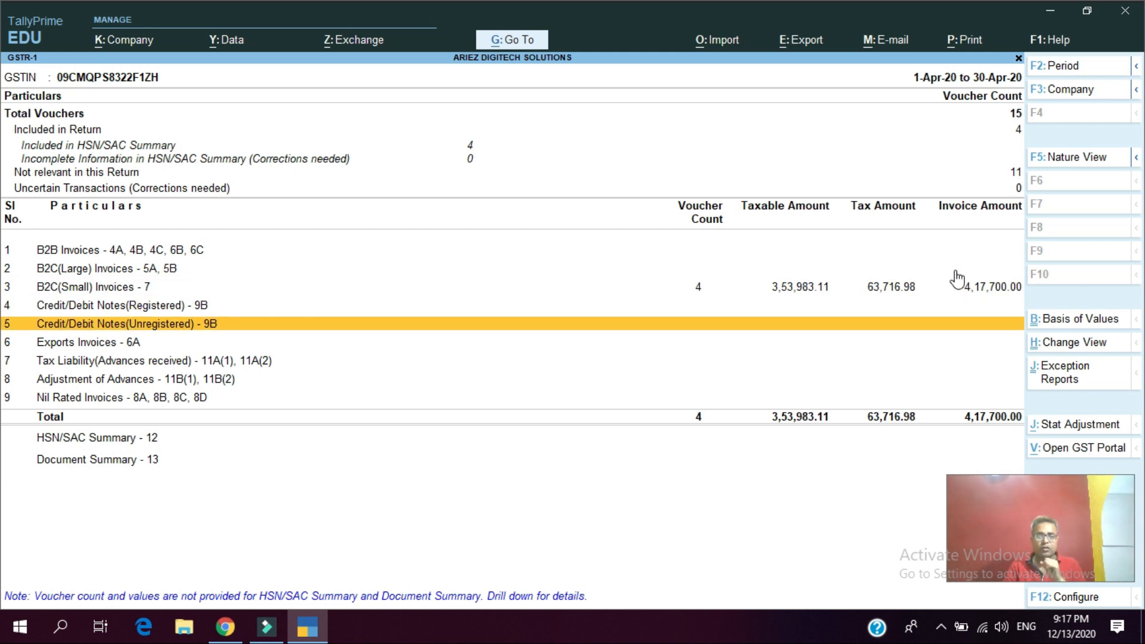
pyautogui.press('Up')
pyautogui.press('Down')
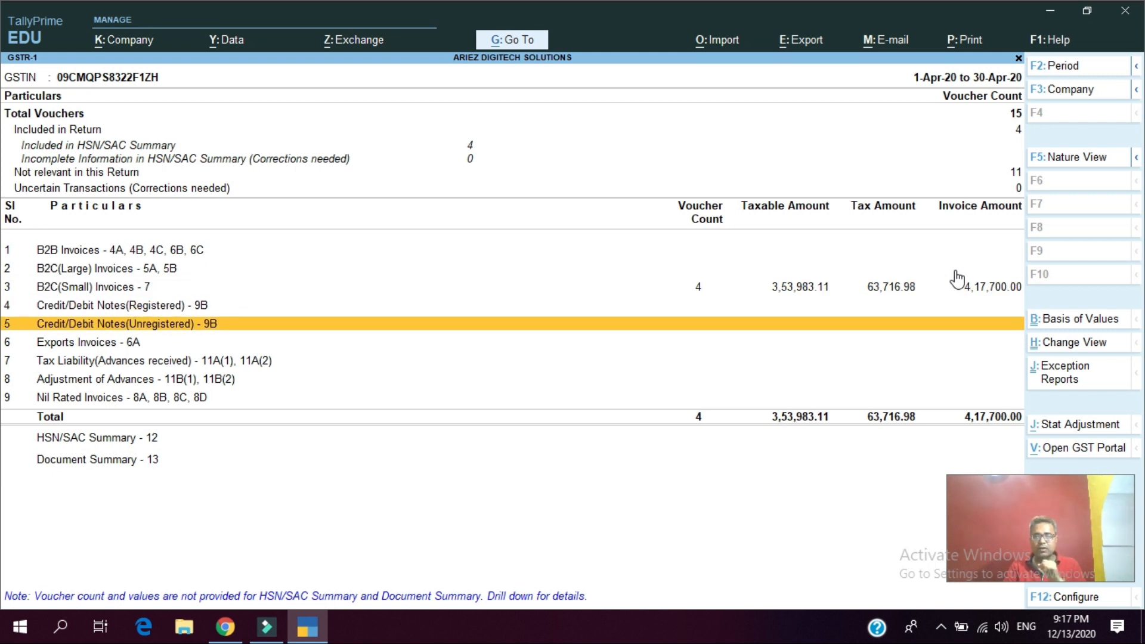
pyautogui.press('Down')
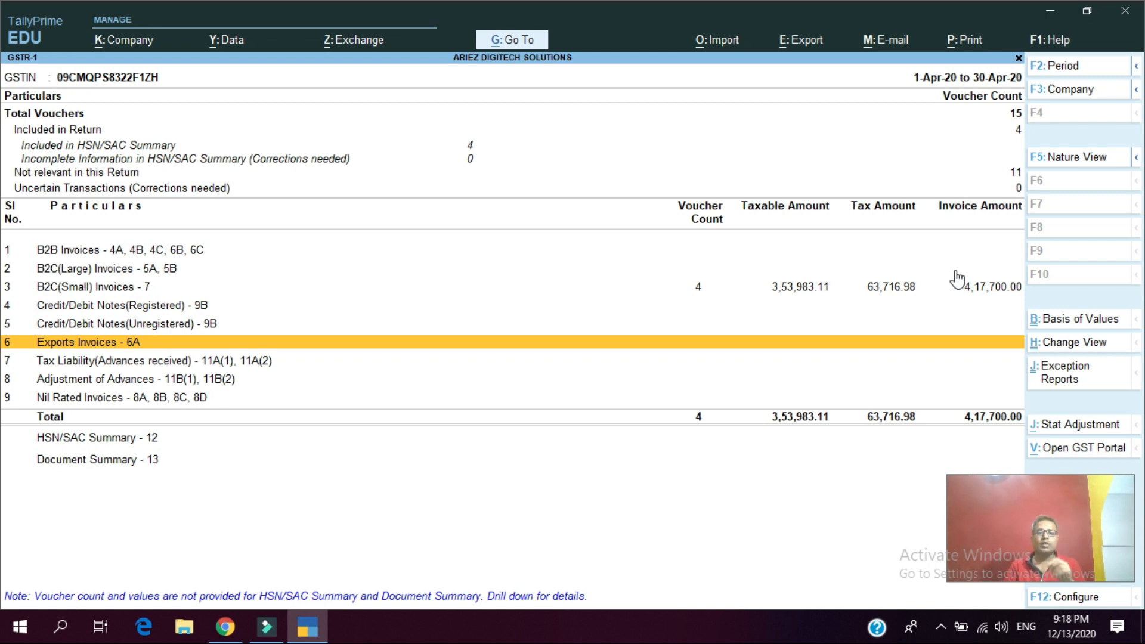
# - Review the remaining sections of the return, ending with the HSN/SAC Summary and Document Summary
pyautogui.press('Down')
pyautogui.press('Down')
pyautogui.press('Down')
pyautogui.press('Down')
pyautogui.press('Down')
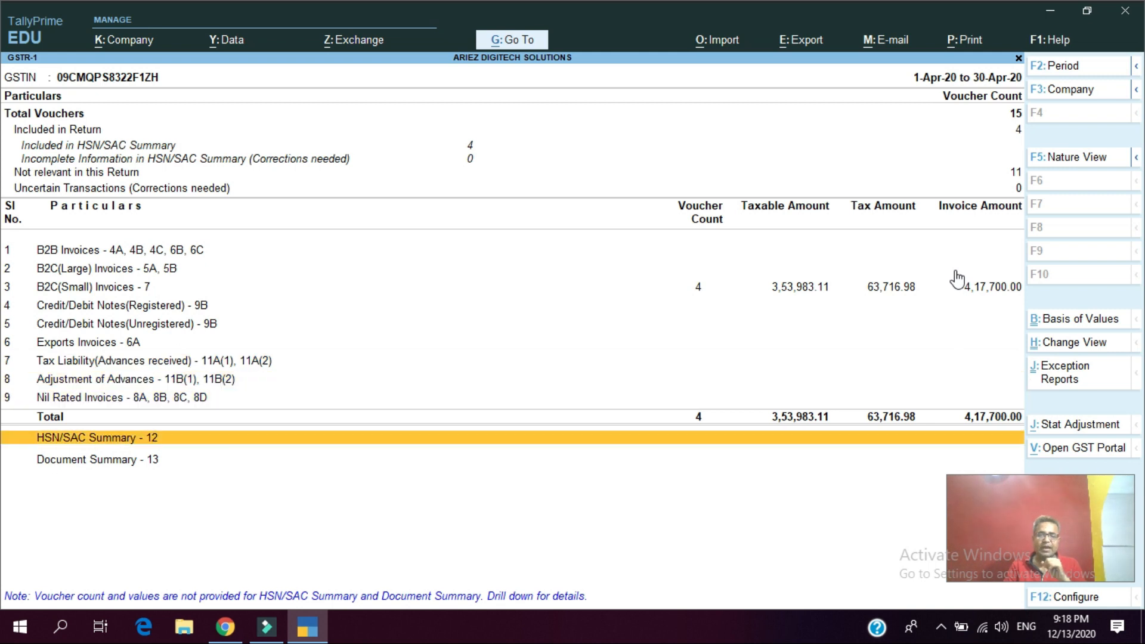
pyautogui.press('Up')
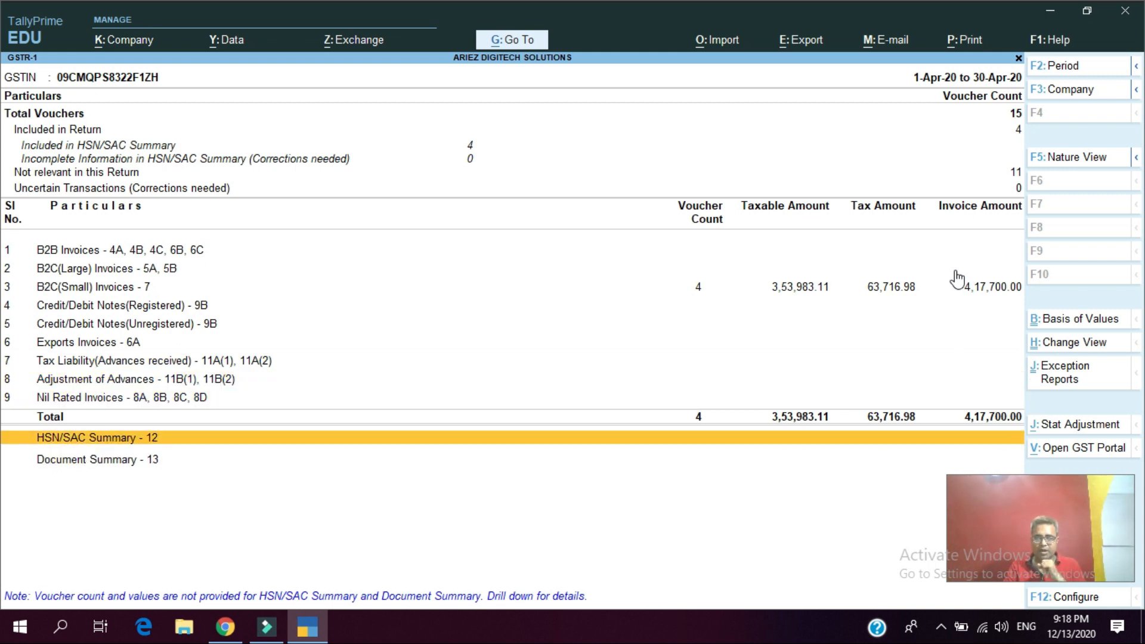
pyautogui.press('Down')
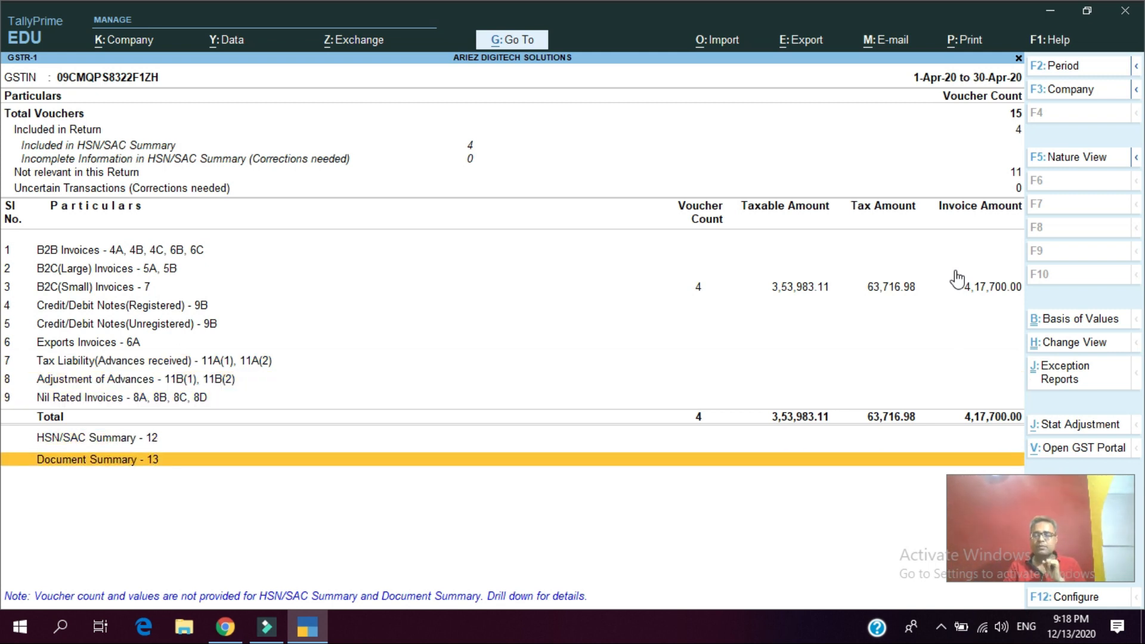
pyautogui.press('Up')
pyautogui.press('Down')
pyautogui.press('Up')
pyautogui.press('Down')
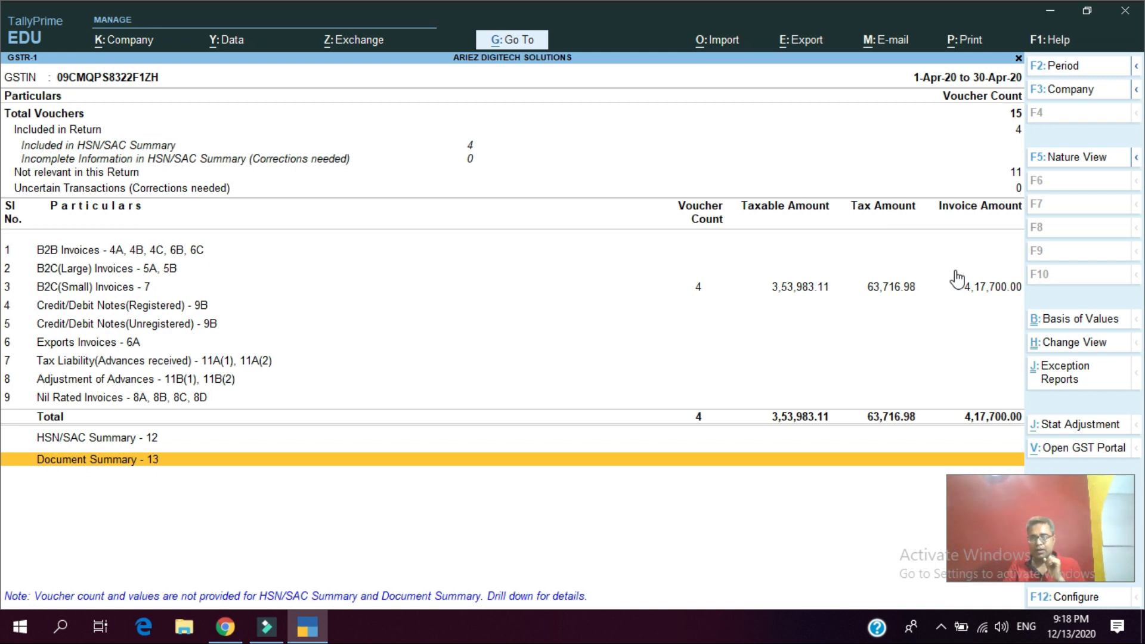
# - Go back up through the return's sections to the B2C(Small) Invoices row
pyautogui.press('Up')
pyautogui.press('Up')
pyautogui.press('Up')
pyautogui.press('Up')
pyautogui.press('Up')
pyautogui.press('Up')
pyautogui.press('Up')
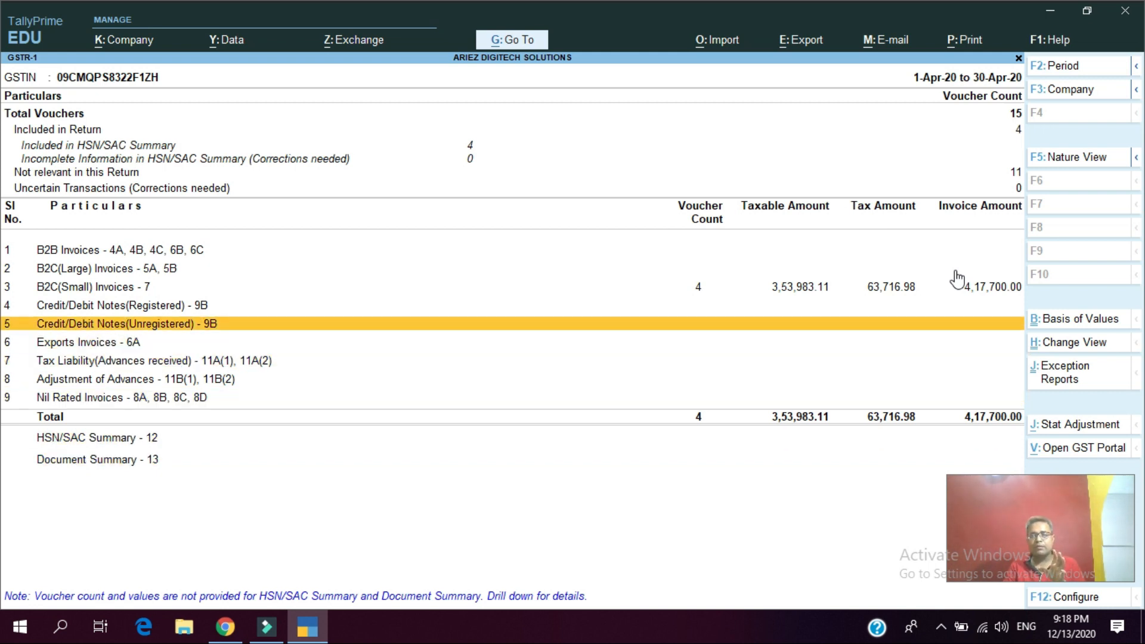
pyautogui.press('Up')
pyautogui.press('Up')
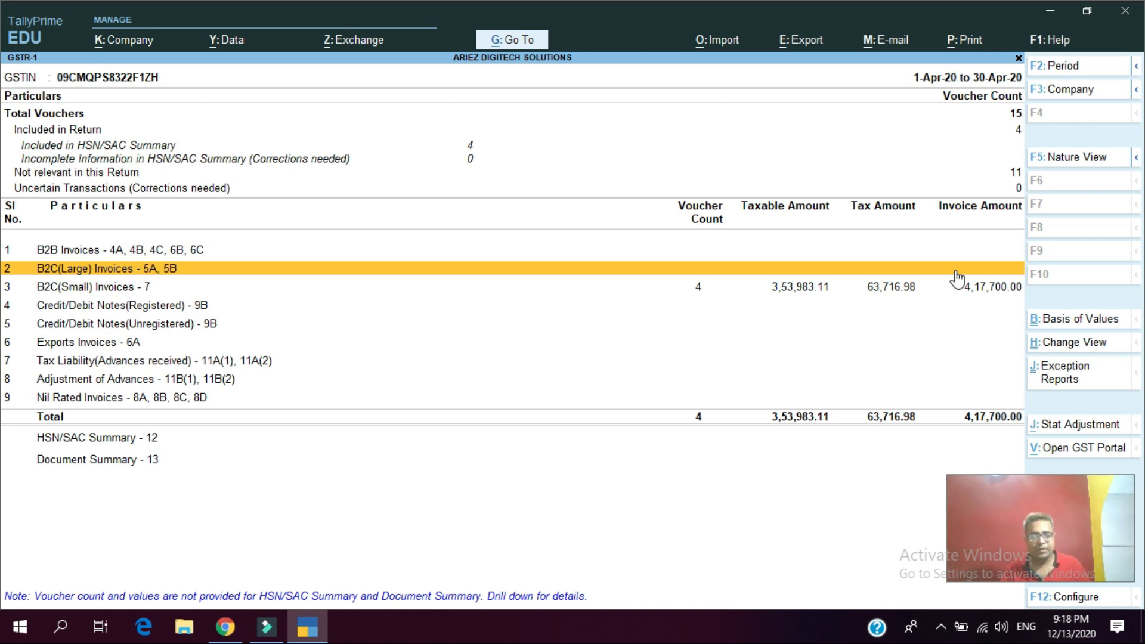
pyautogui.press('Down')
# - Start an export of the current GSTR-1 report
pyautogui.hotkey('alt', 'e')
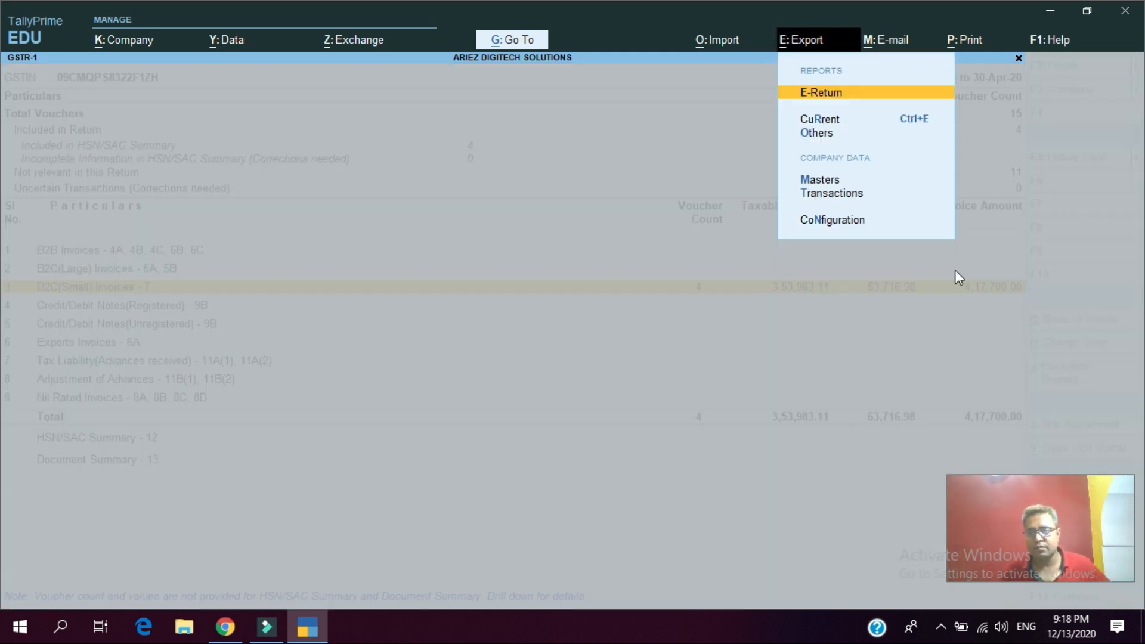
pyautogui.press('Down')
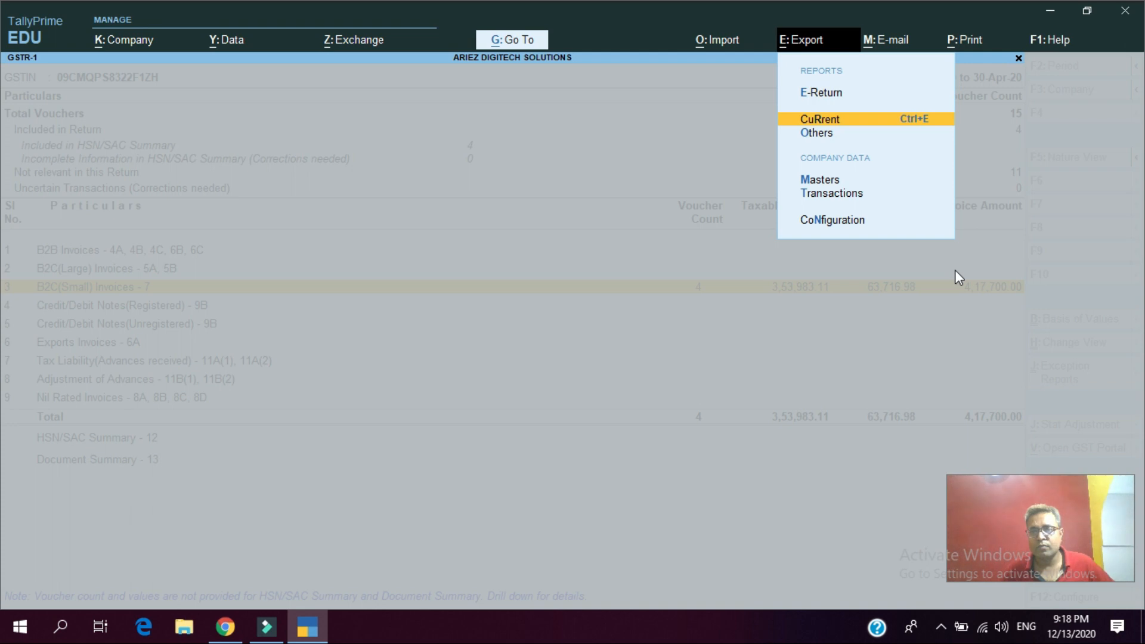
pyautogui.press('Down')
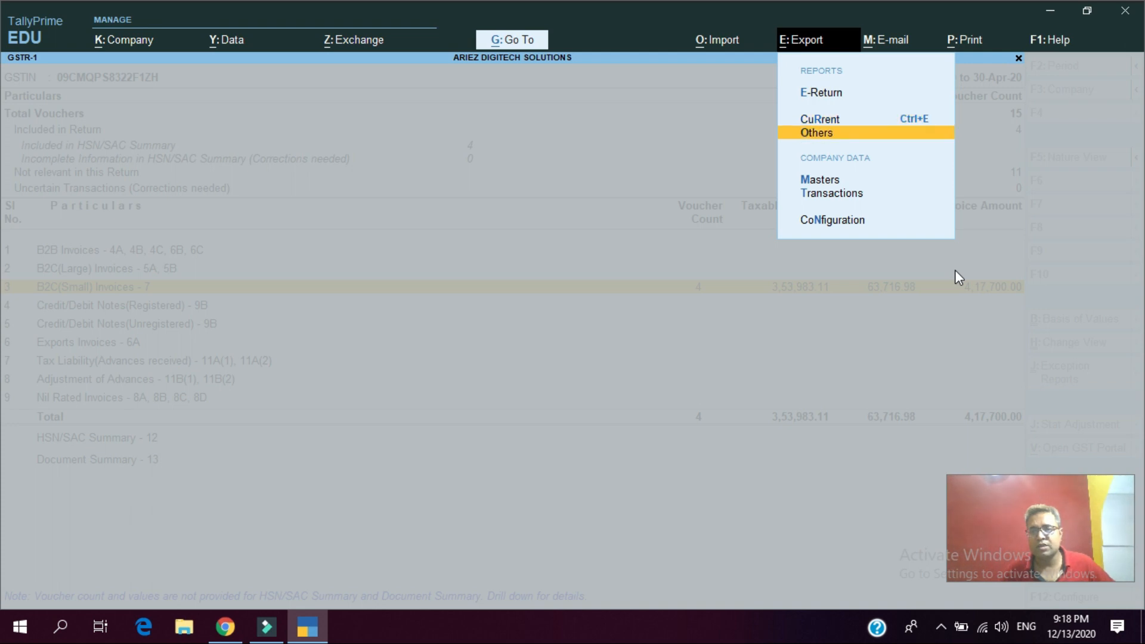
pyautogui.press('Up')
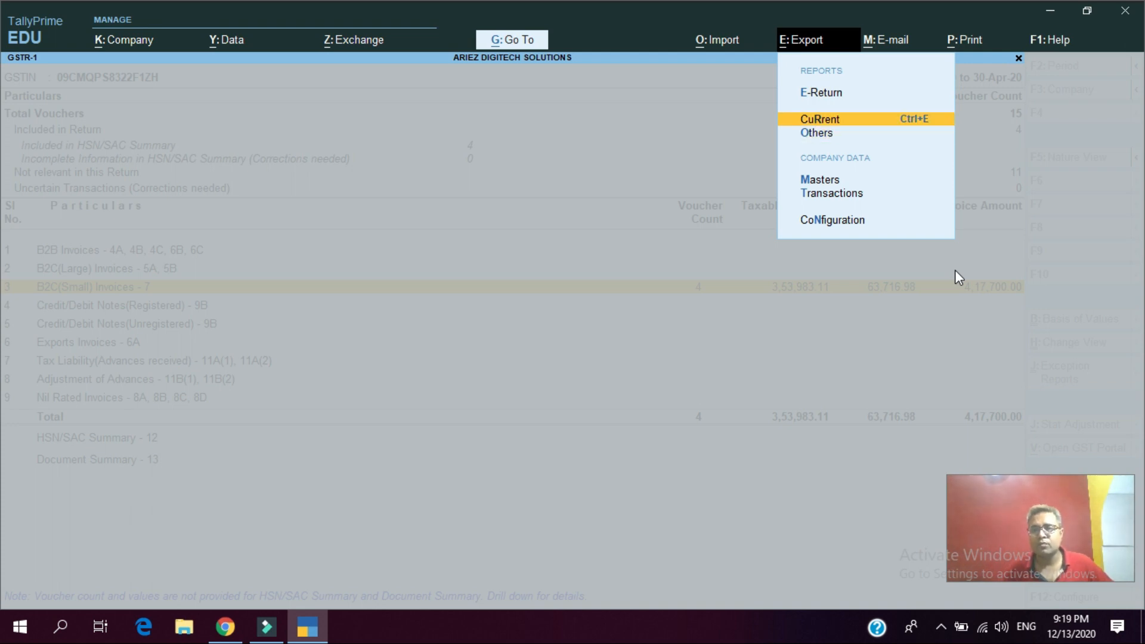
pyautogui.press('Return')
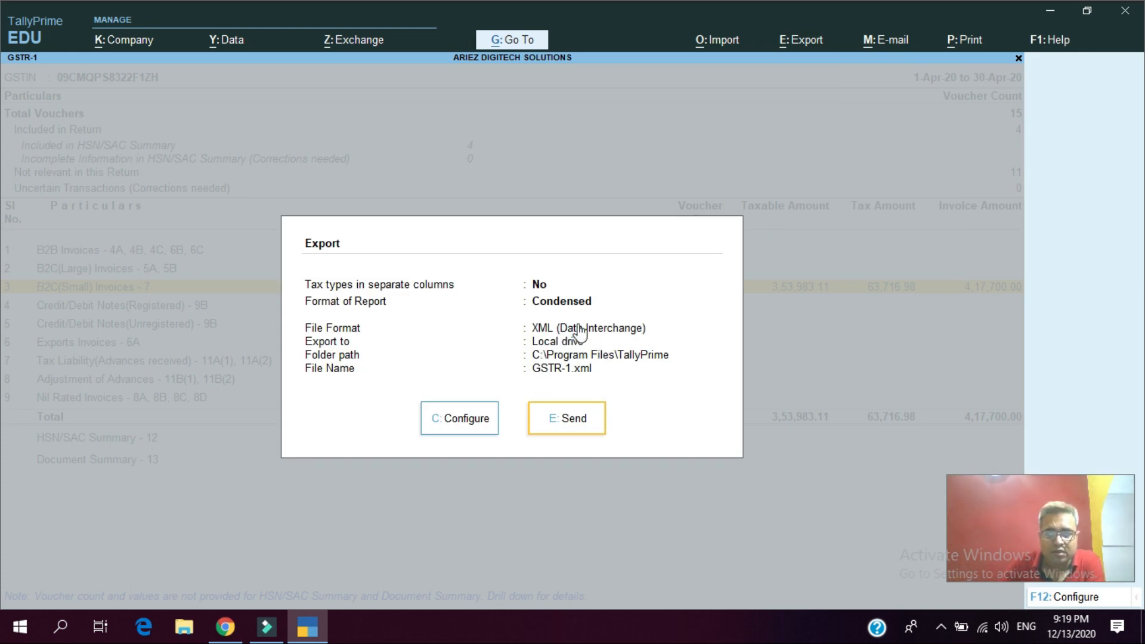
# - Open the export configuration for the GSTR-1 report and go to the File Format setting
pyautogui.click(453, 425)
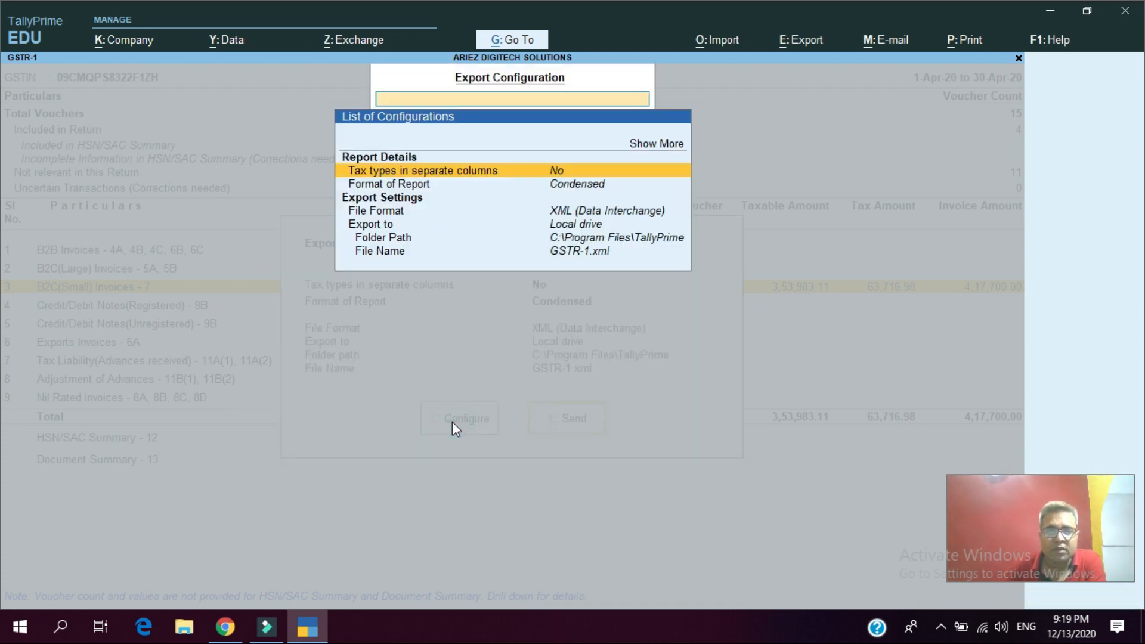
pyautogui.press('Down')
pyautogui.press('Up')
pyautogui.press('Down')
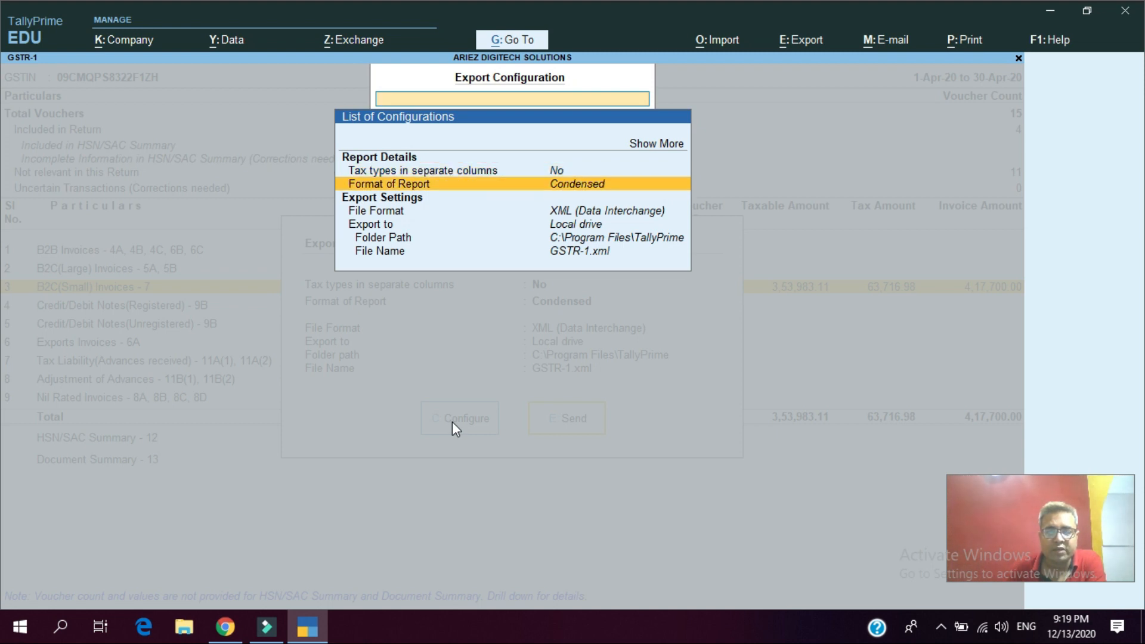
pyautogui.press('Down')
pyautogui.press('Down')
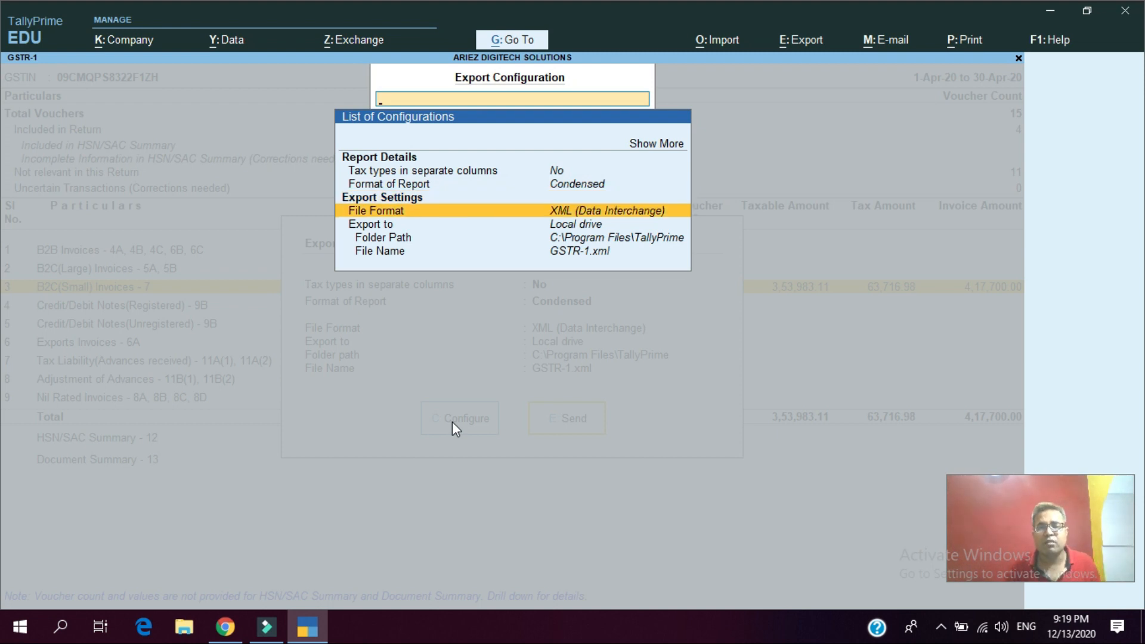
pyautogui.press('Return')
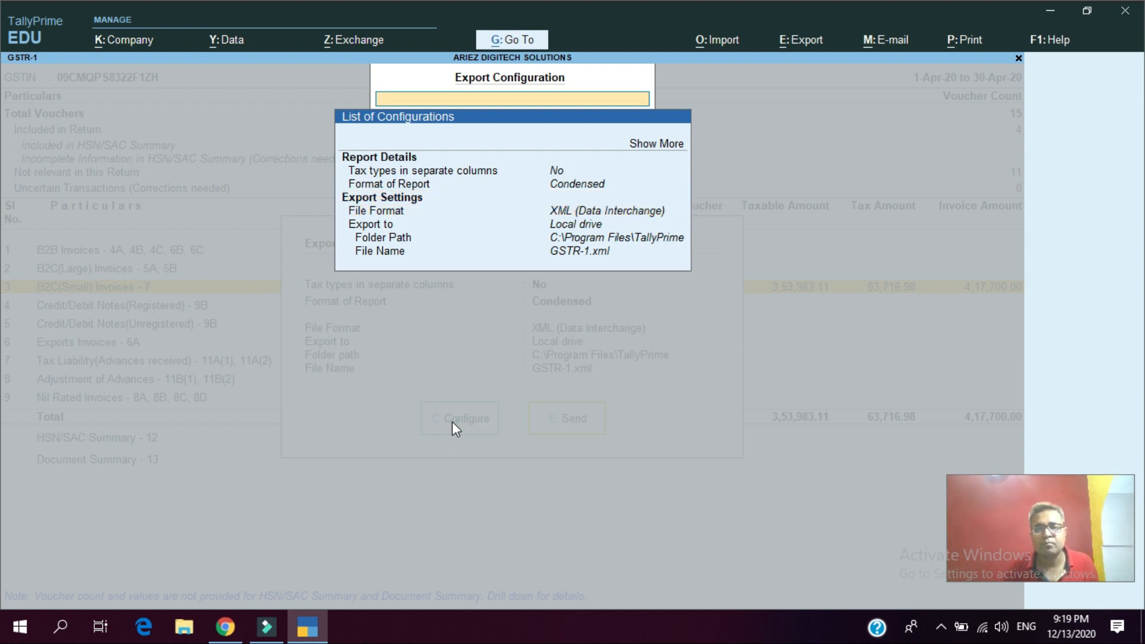
# - Look through the configuration's report details and export settings, including the export destination, folder path and file name
pyautogui.press('Down')
pyautogui.press('Down')
pyautogui.press('Down')
pyautogui.press('Down')
pyautogui.press('Down')
pyautogui.press('Down')
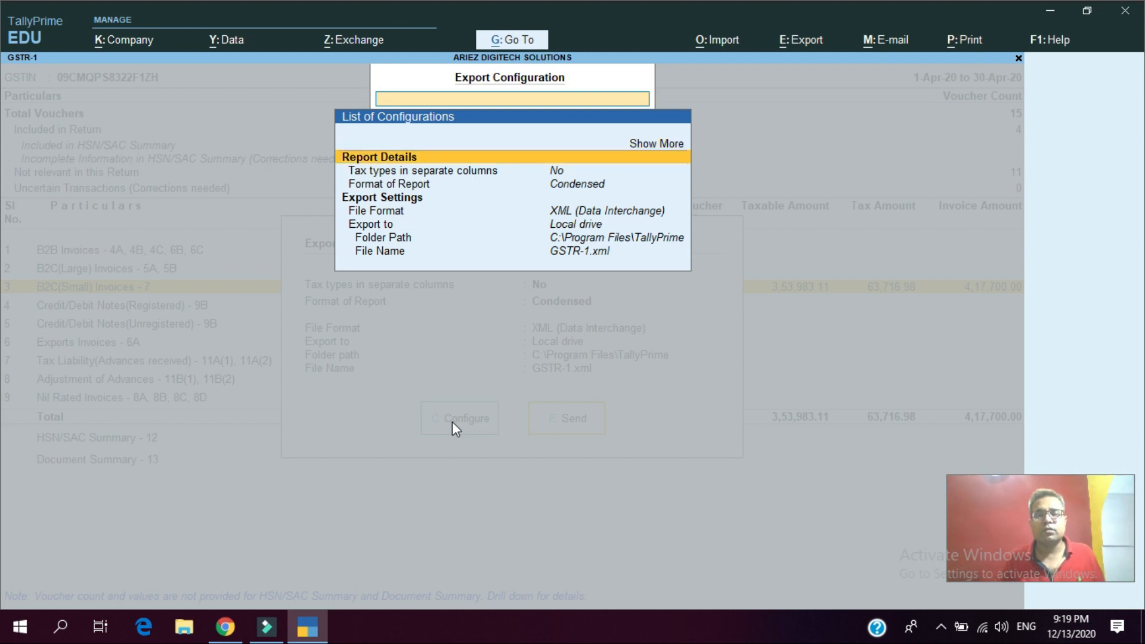
pyautogui.press('Down')
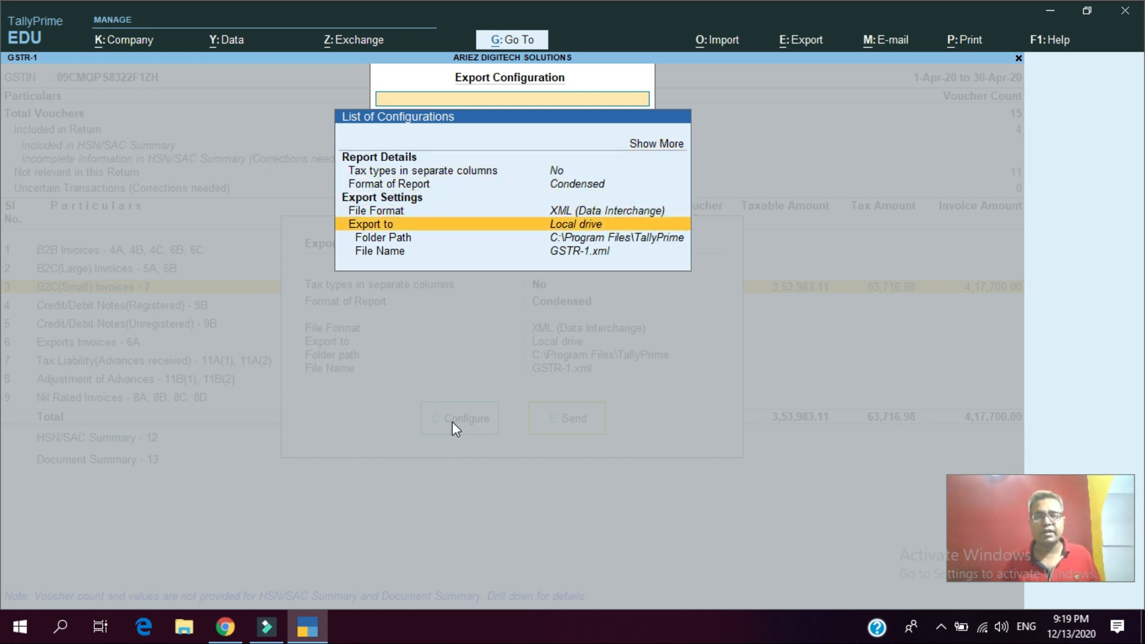
pyautogui.press('Down')
pyautogui.press('Down')
pyautogui.press('Up')
pyautogui.press('Up')
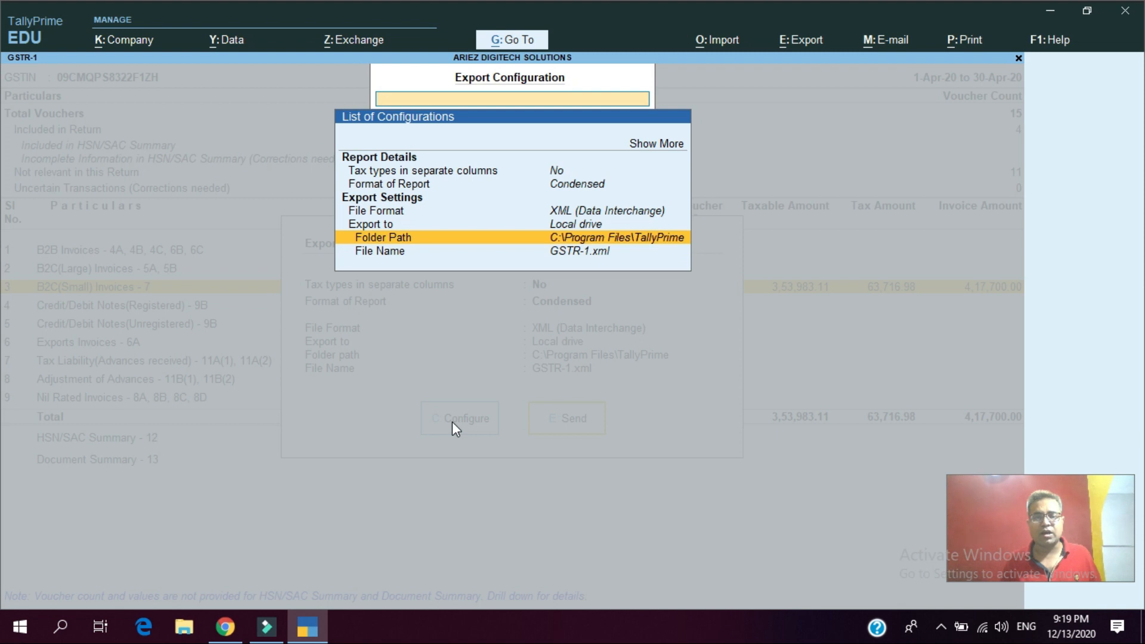
# - Set the export file format to Excel (Spreadsheet)
pyautogui.press('Up')
pyautogui.press('Return')
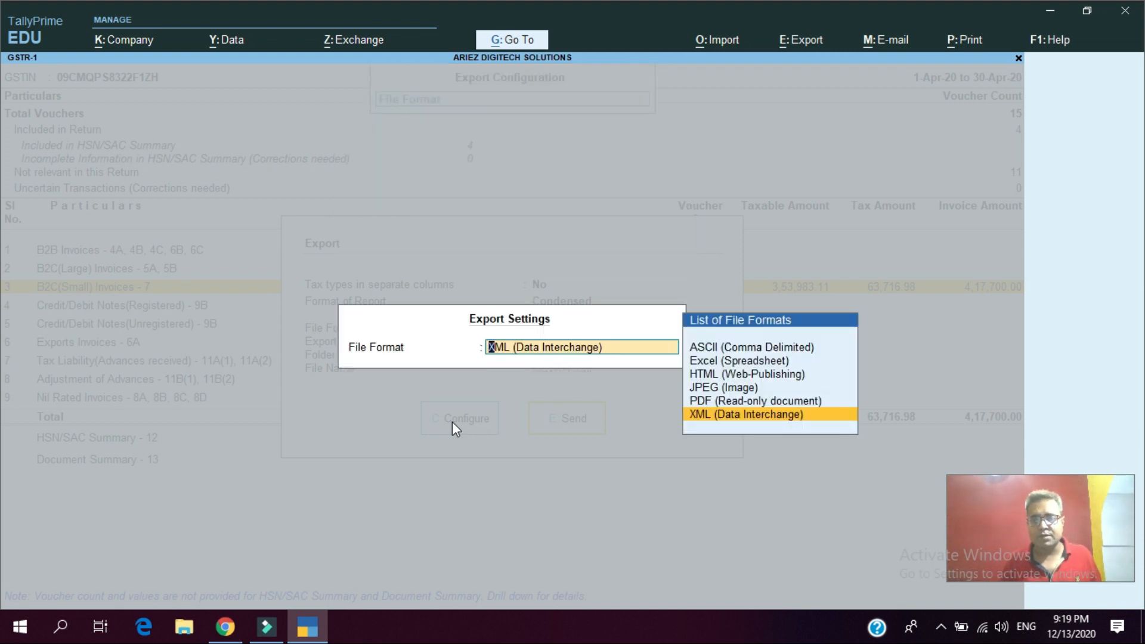
pyautogui.press('Up')
pyautogui.press('Up')
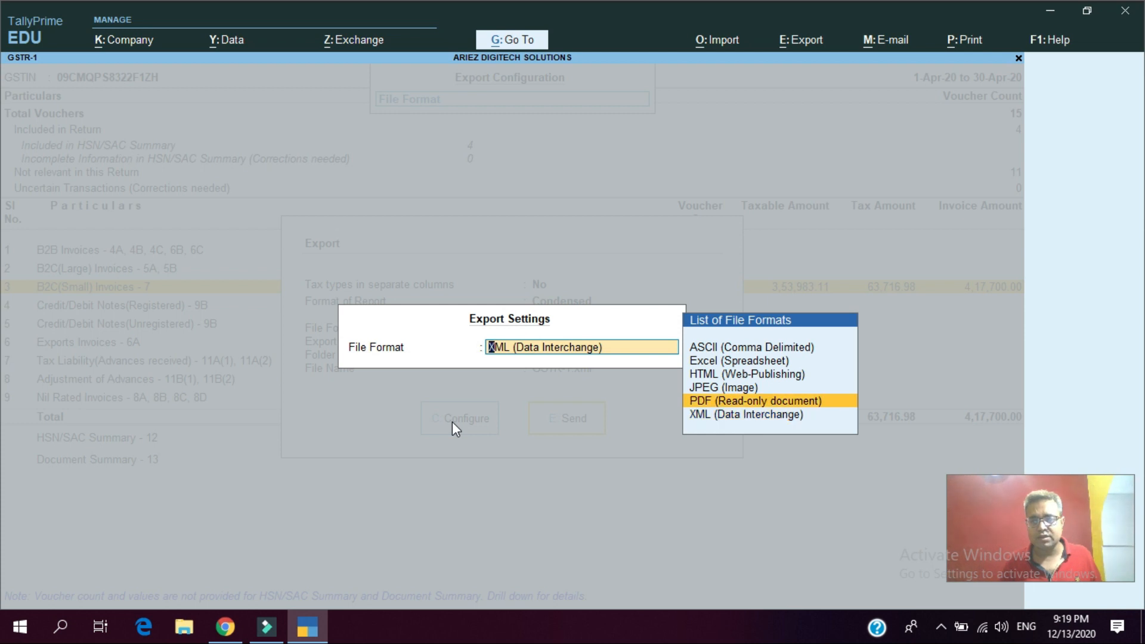
pyautogui.press('Up')
pyautogui.press('Up')
pyautogui.press('Up')
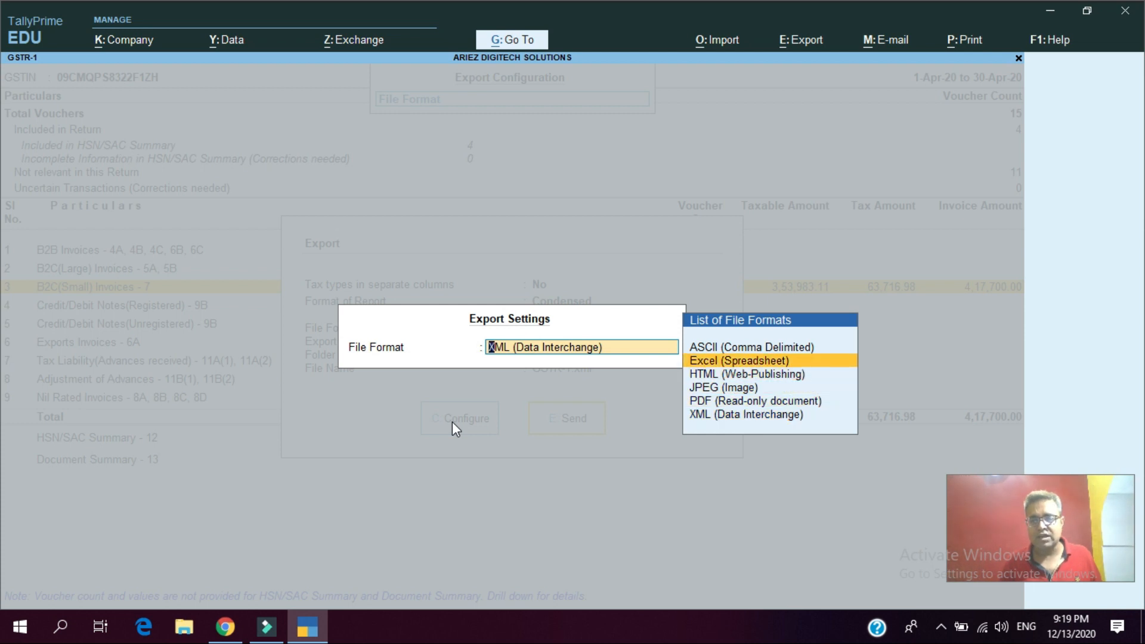
pyautogui.press('Down')
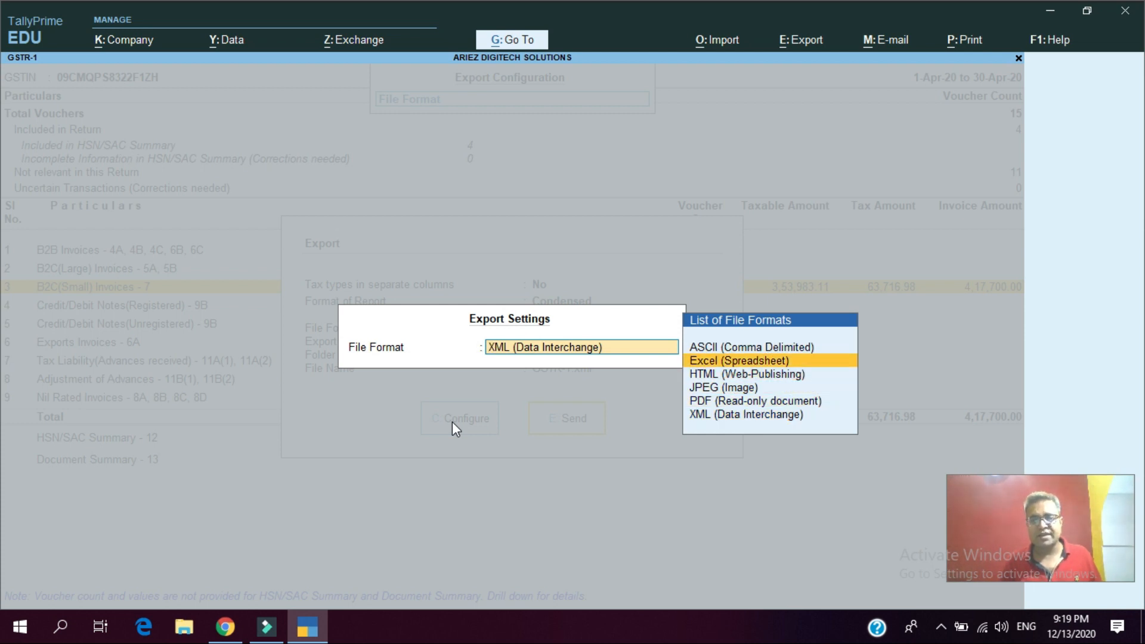
pyautogui.press('Return')
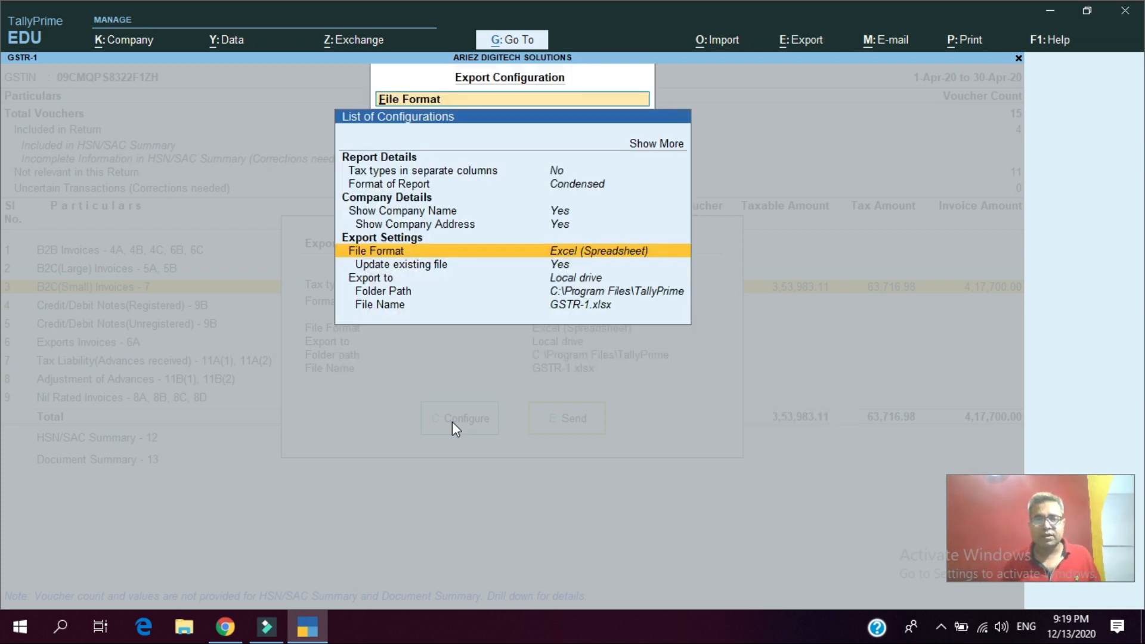
pyautogui.press('Return')
pyautogui.press('Return')
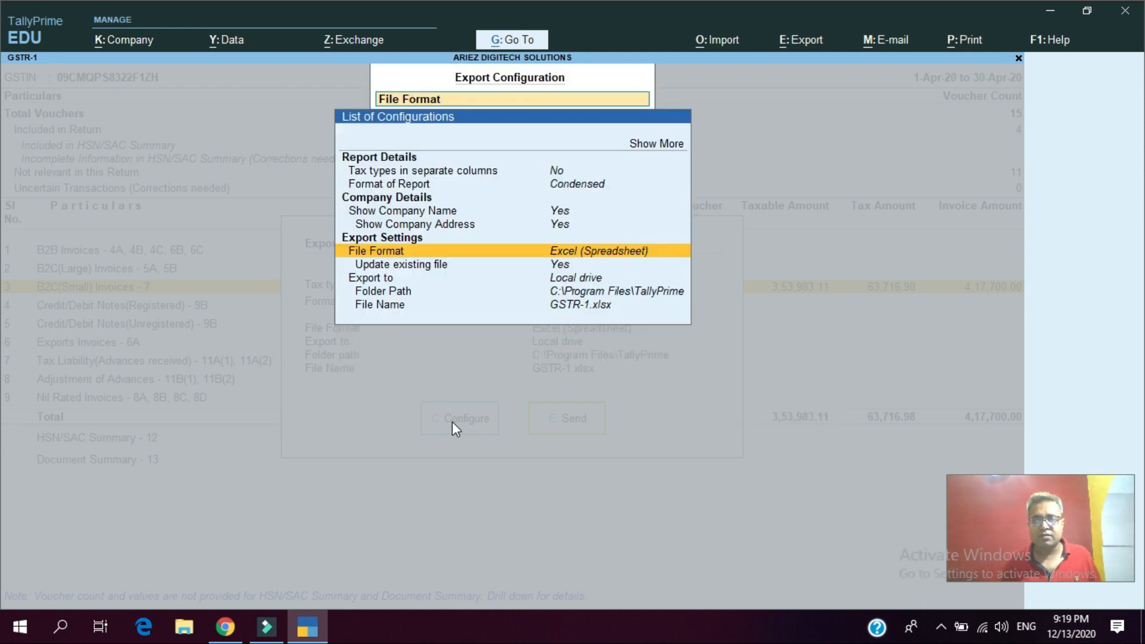
# - Open the export folder path setting and browse up from C:\Program Files\TallyPrime to the list of drives
pyautogui.press('Down')
pyautogui.press('Down')
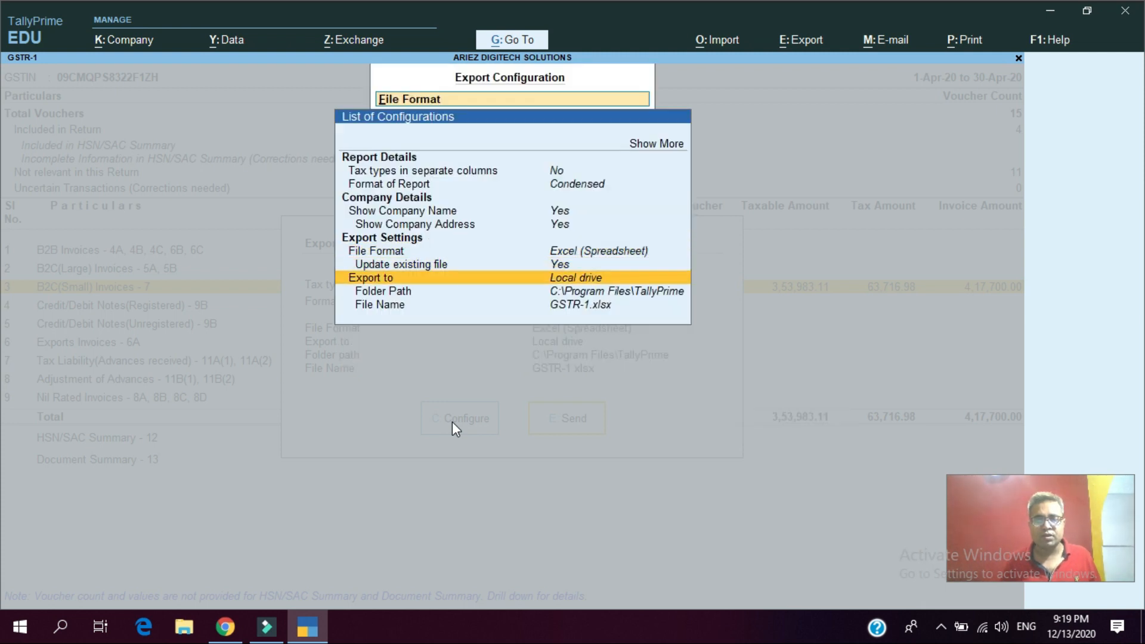
pyautogui.press('Down')
pyautogui.press('Return')
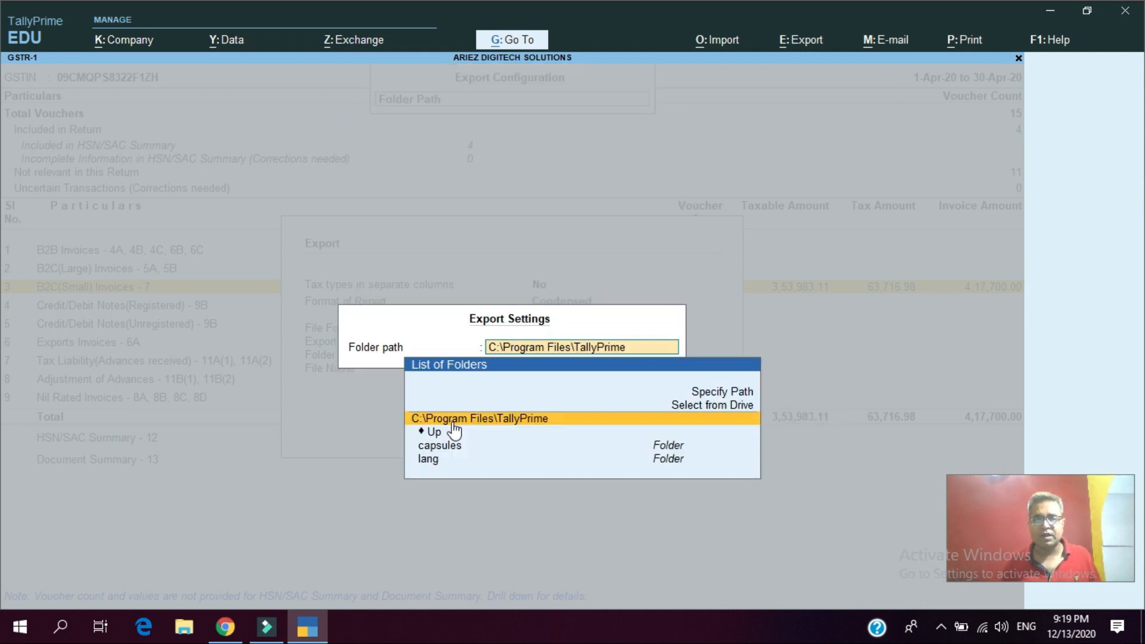
pyautogui.press('Down')
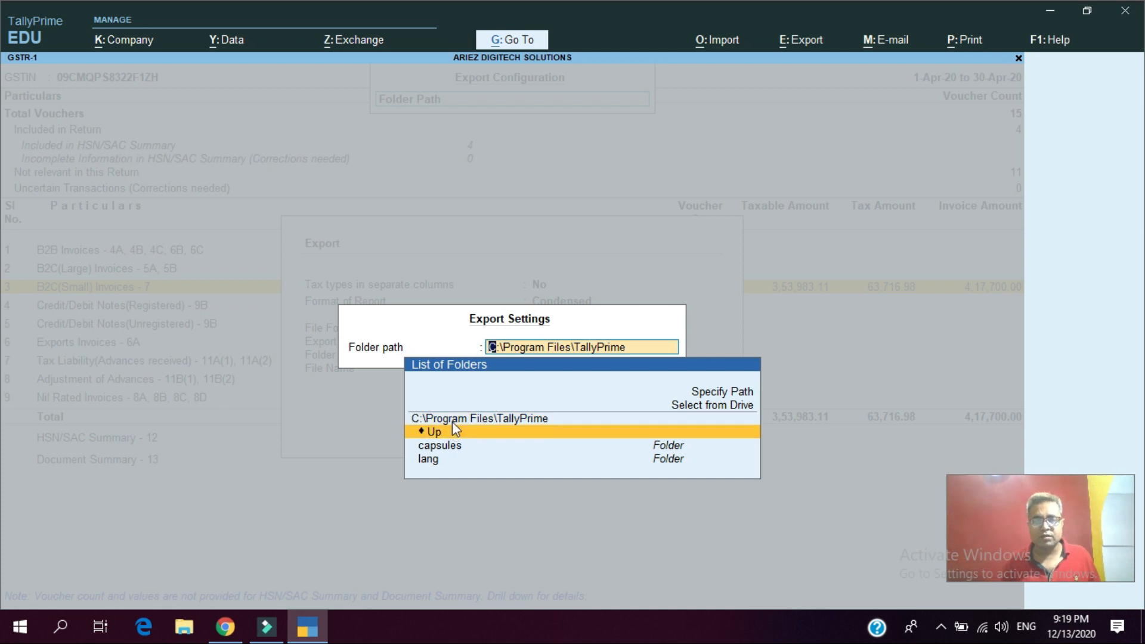
pyautogui.click(453, 426)
pyautogui.press('Up')
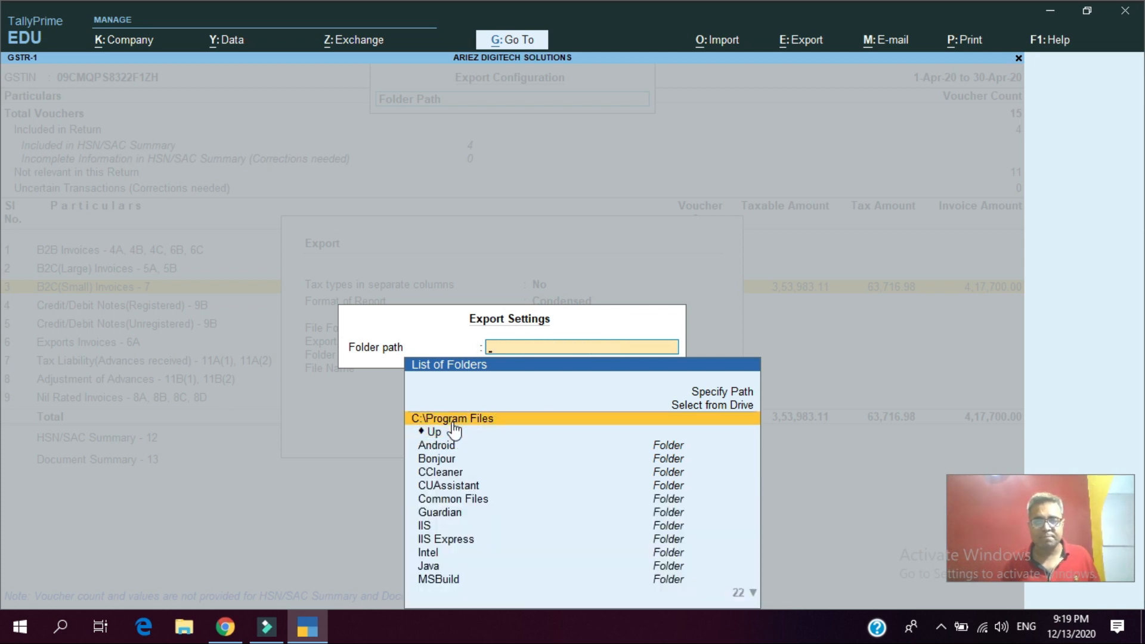
pyautogui.press('Down')
pyautogui.click(455, 428)
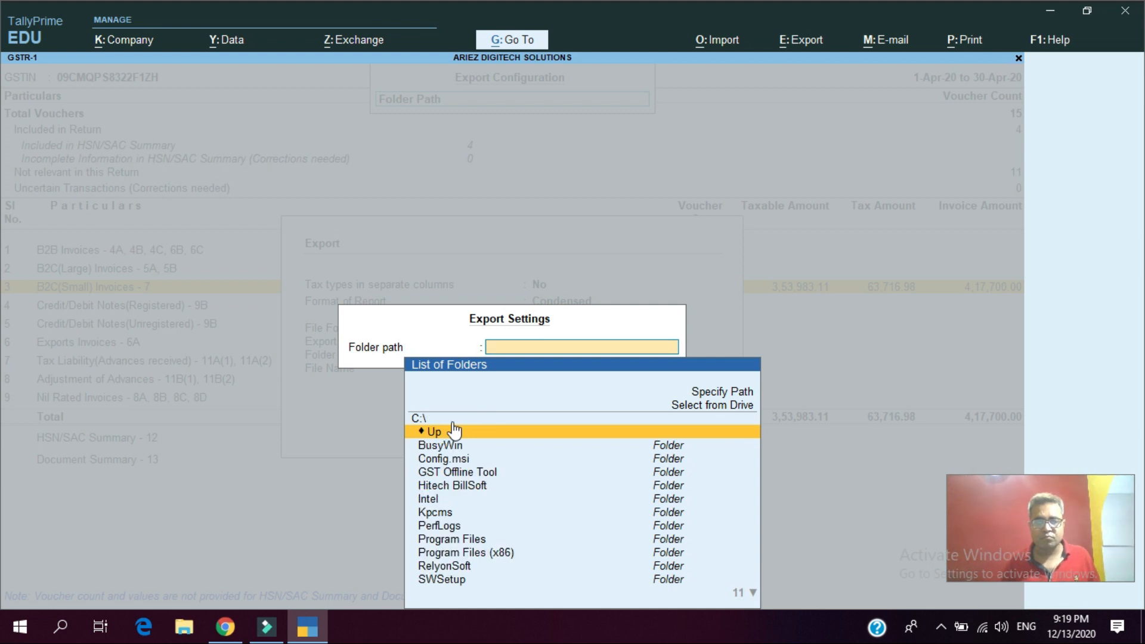
pyautogui.click(455, 428)
# - Choose the Desktop folder as the export folder path
pyautogui.press('Down')
pyautogui.press('Down')
pyautogui.press('Down')
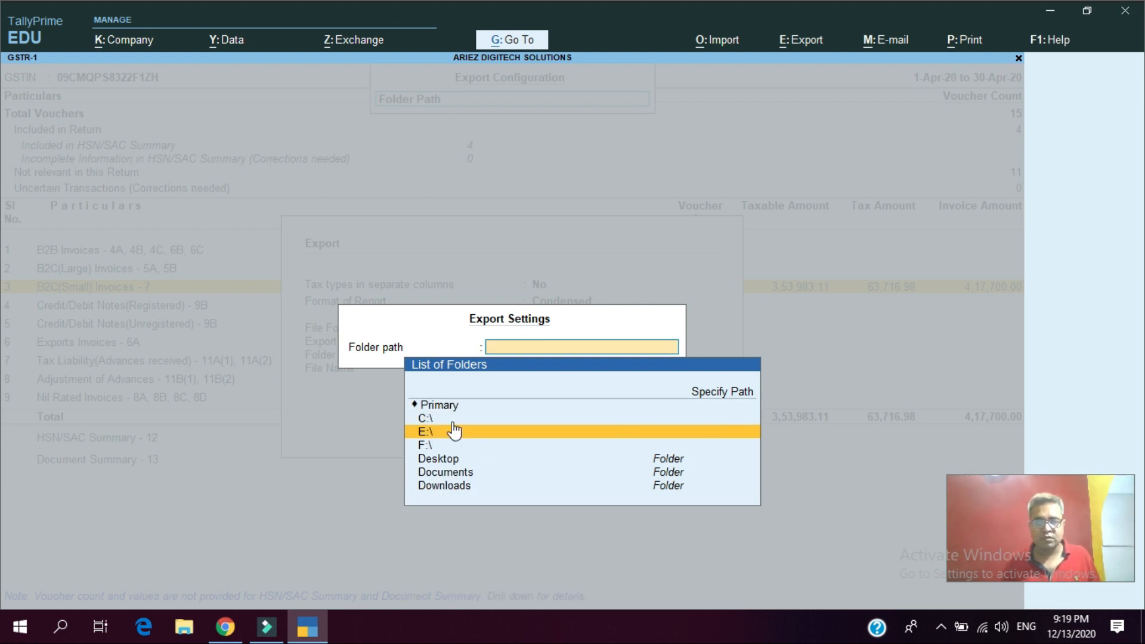
pyautogui.press('Return')
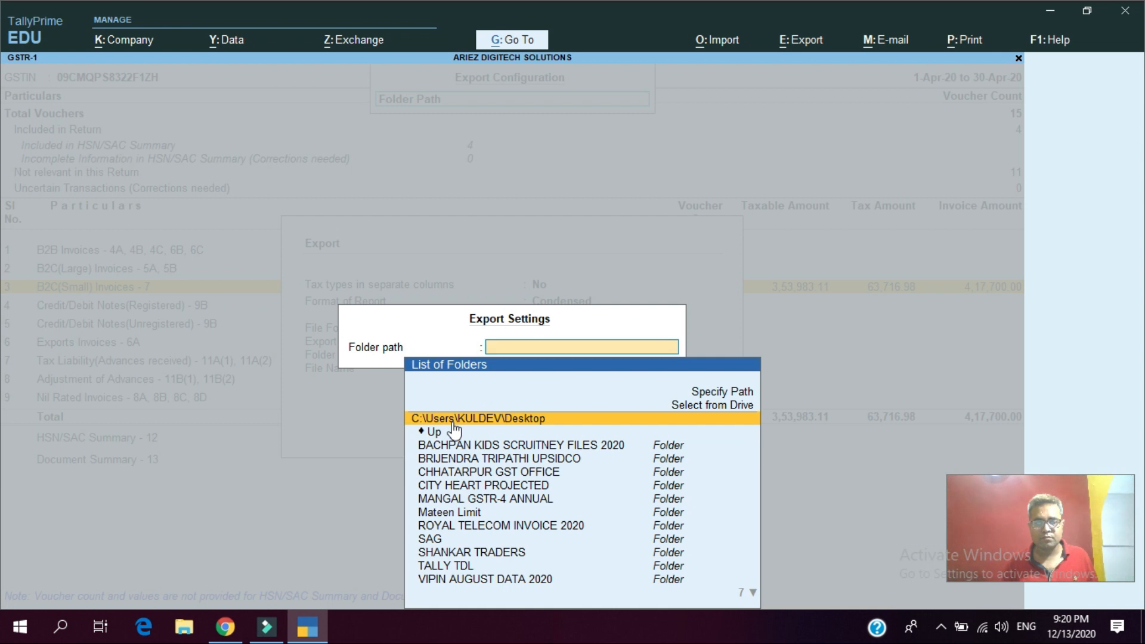
pyautogui.press('Return')
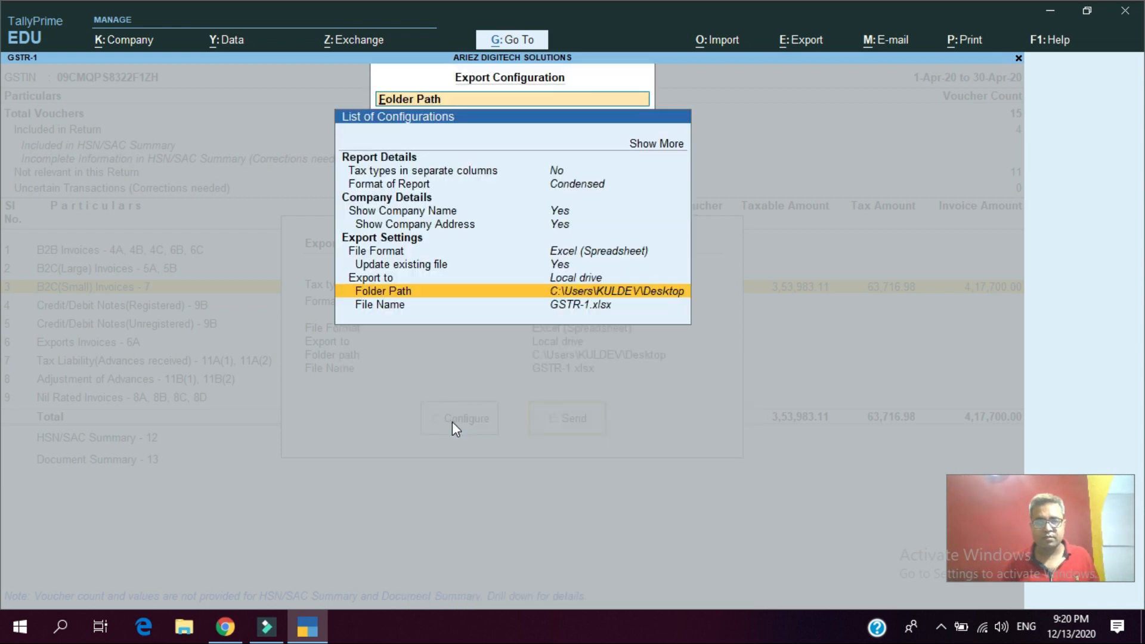
pyautogui.press('Return')
pyautogui.press('Return')
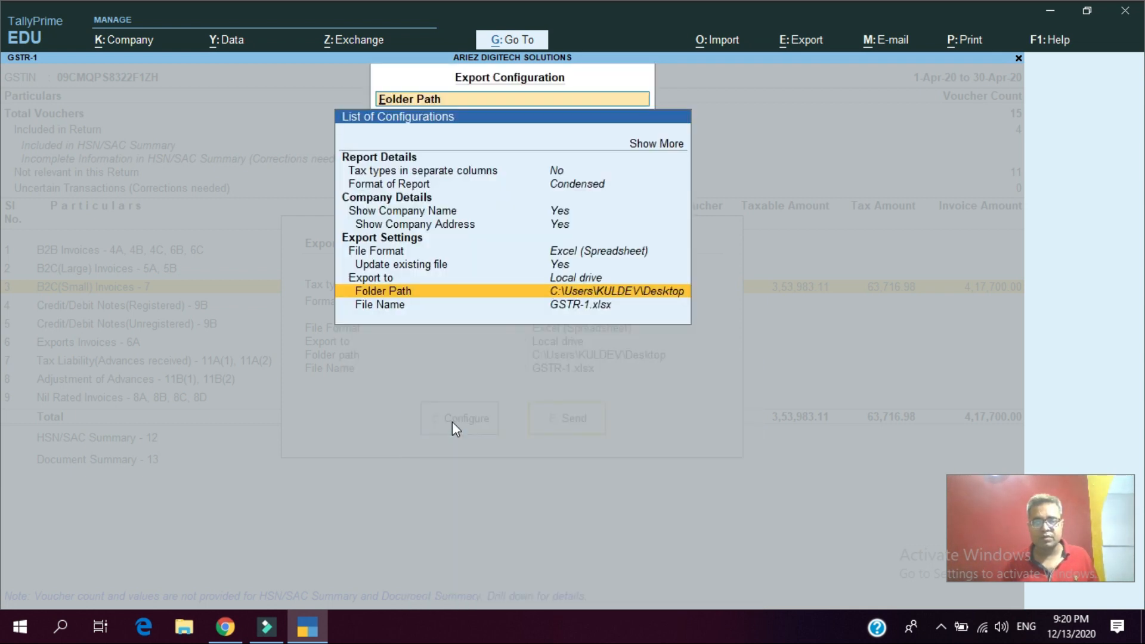
# - Close the export configuration and export the report as GSTR-1.xlsx
pyautogui.press('Down')
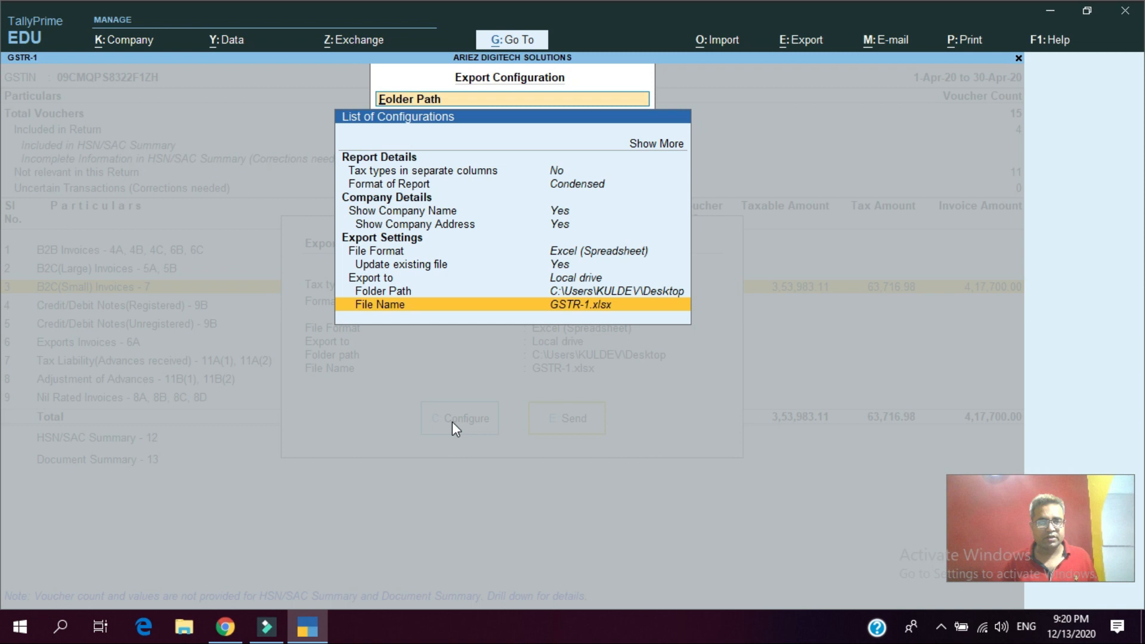
pyautogui.press('Escape')
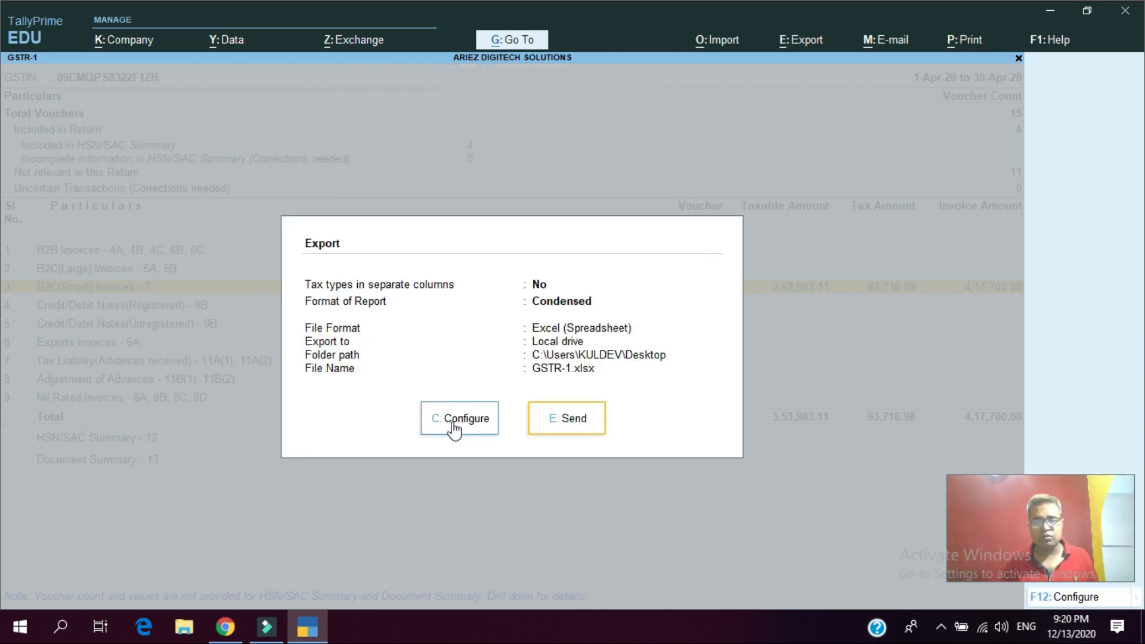
pyautogui.click(454, 430)
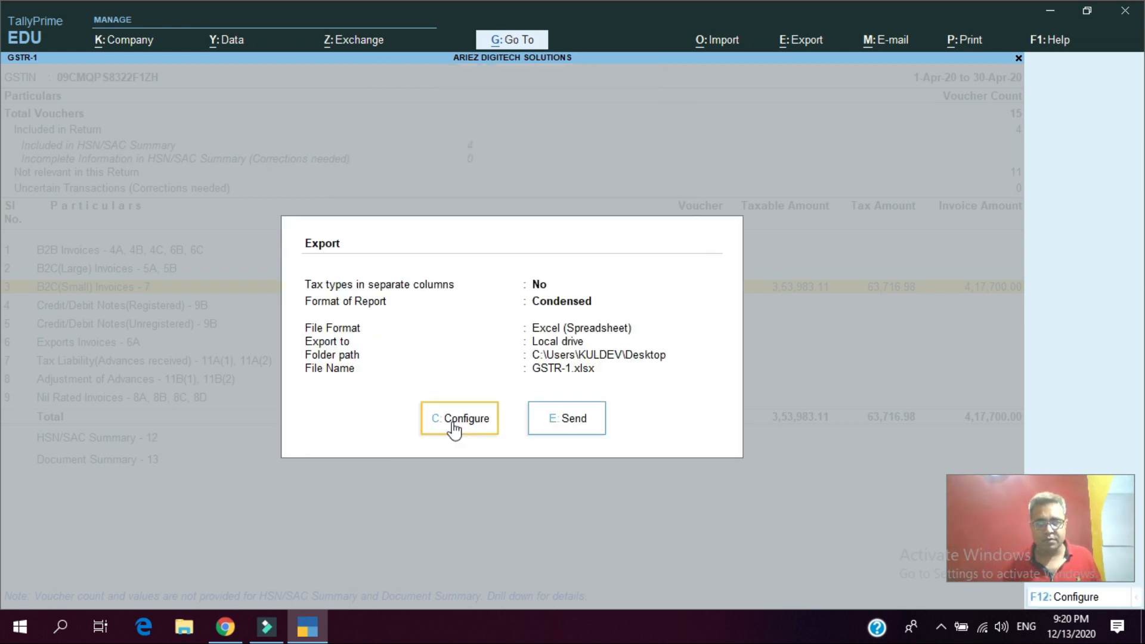
pyautogui.click(567, 419)
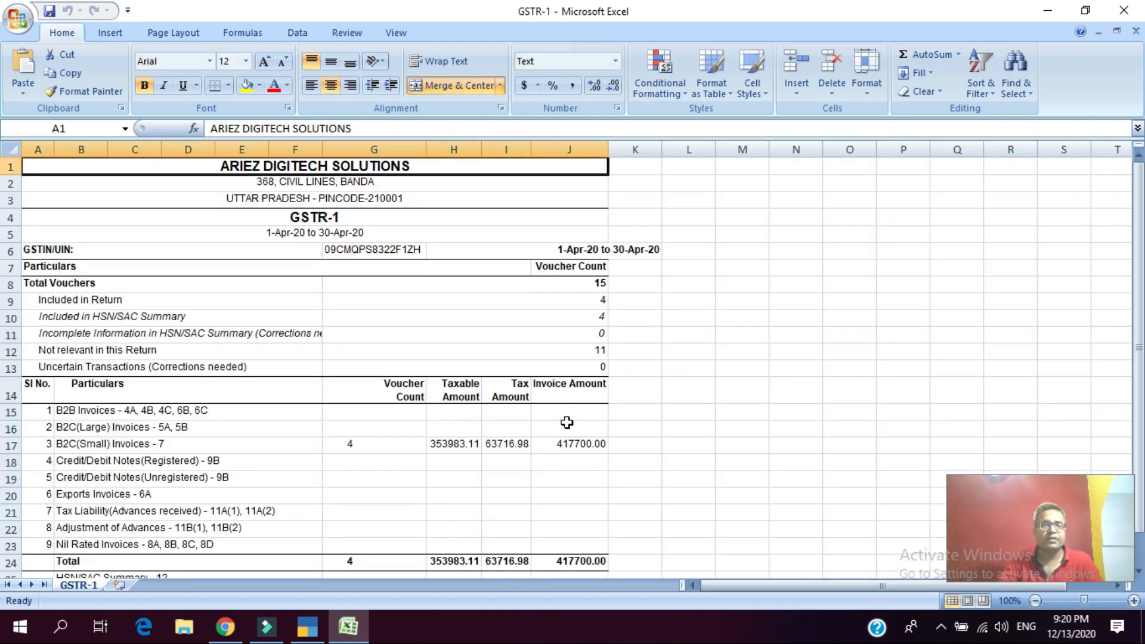
# - Look over the exported GSTR-1 worksheet in Excel, from the company header to the HSN/SAC and Document Summary rows
pyautogui.click(496, 335)
pyautogui.scroll(-2, 496, 335)
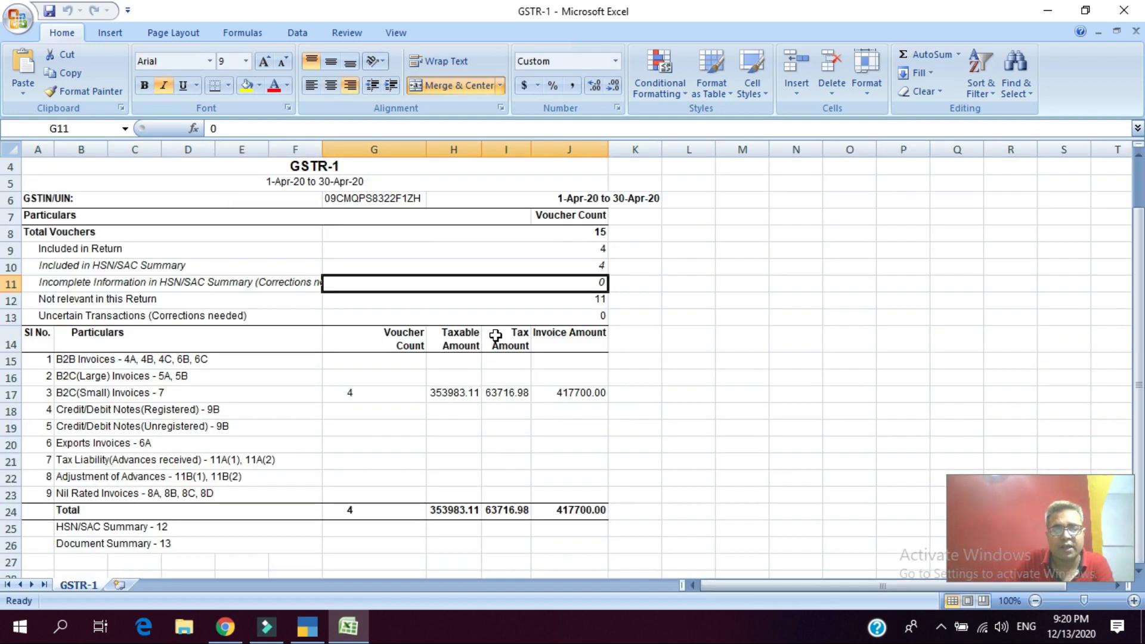
pyautogui.scroll(2, 496, 335)
pyautogui.scroll(-2, 496, 335)
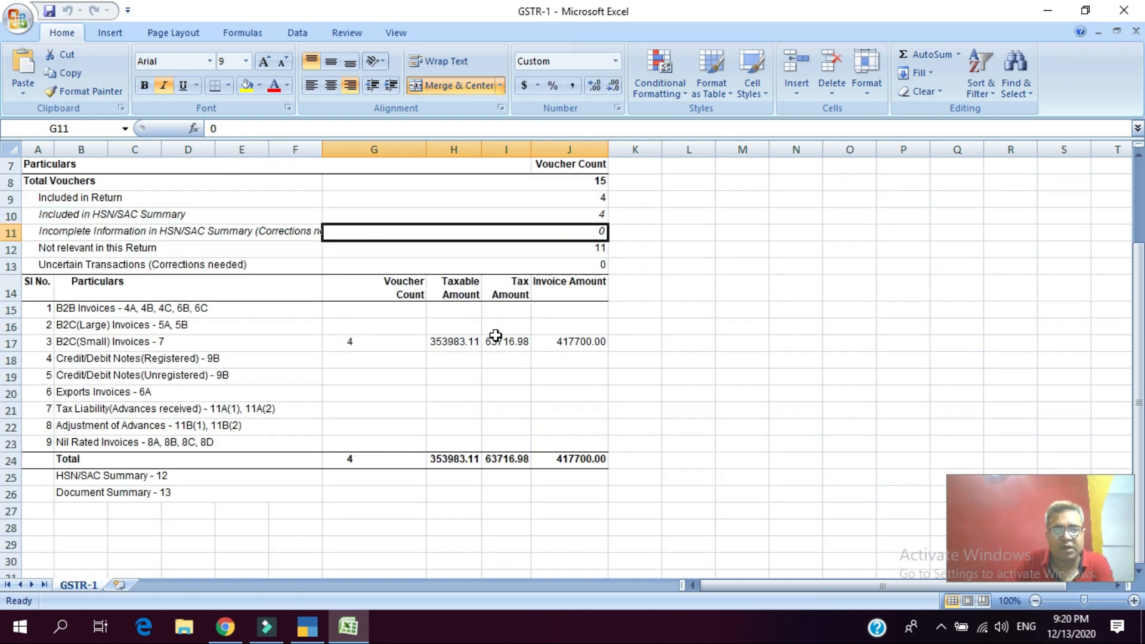
pyautogui.scroll(2, 496, 335)
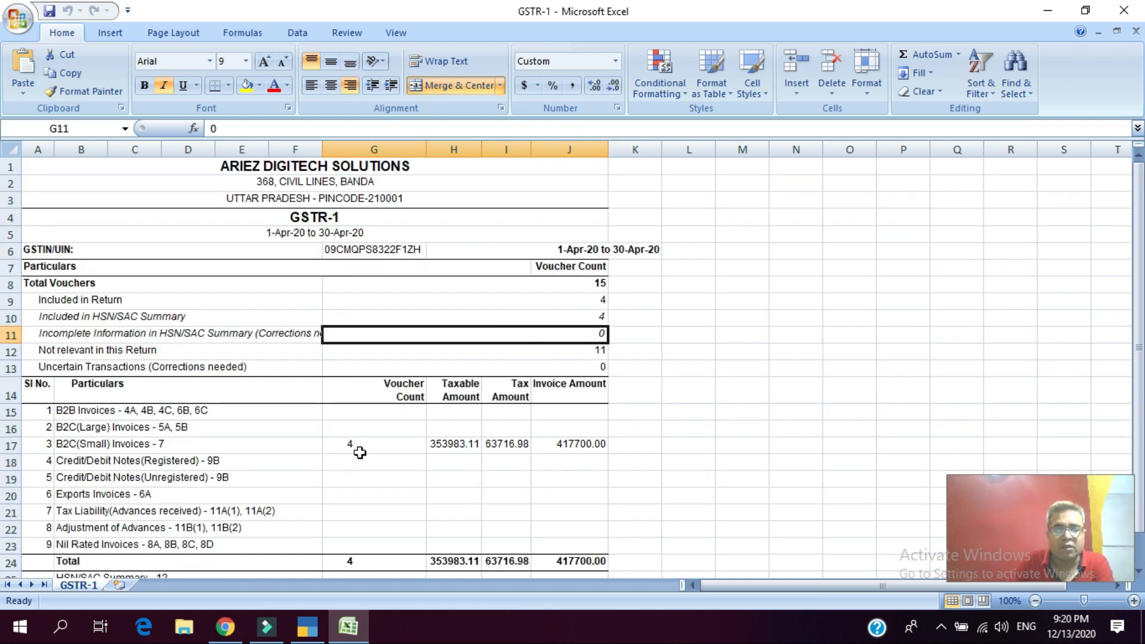
# - Close the exported workbook, leave the GSTR-1 report in TallyPrime and open the GSTR-2 return
pyautogui.click(1124, 10)
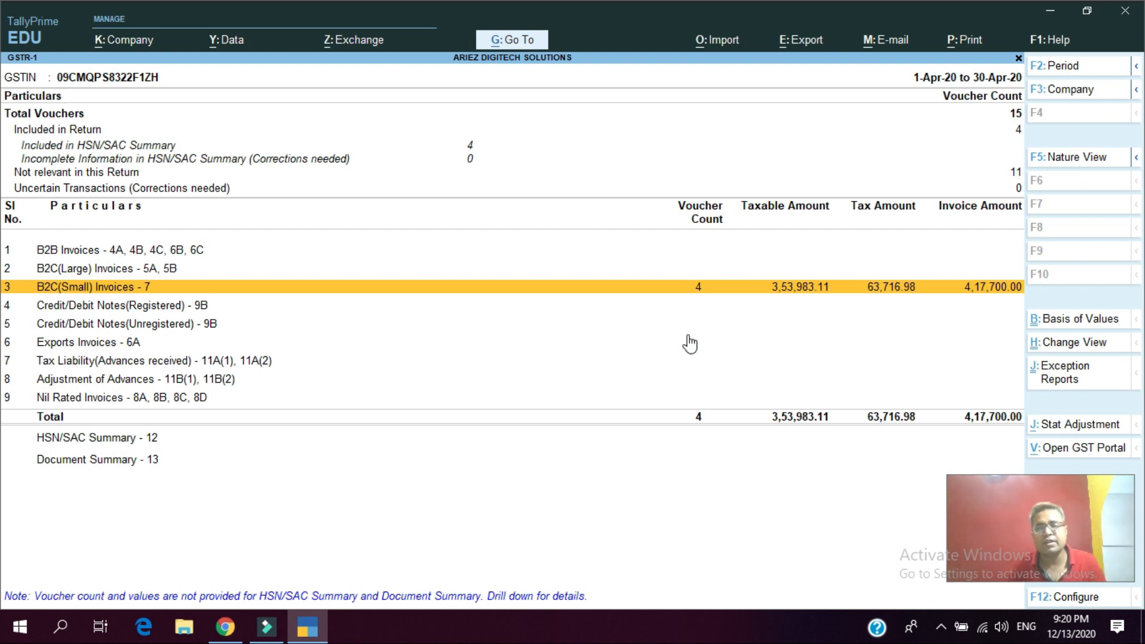
pyautogui.press('Escape')
pyautogui.press('Down')
pyautogui.press('Return')
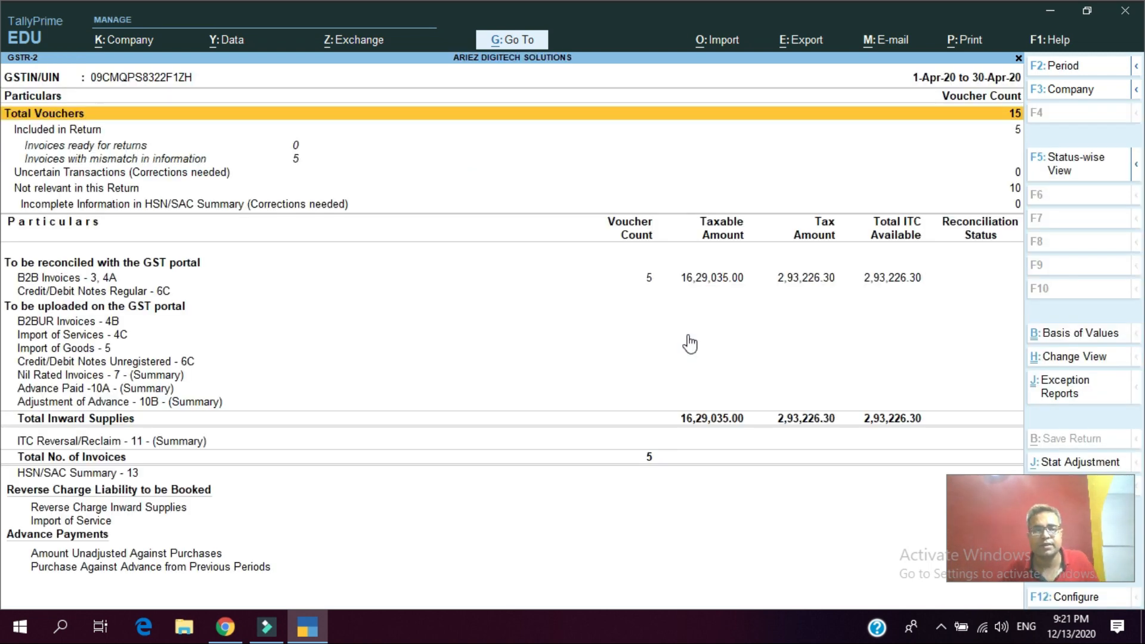
# - Review the GSTR-2 voucher summary and the B2B Invoices and Credit/Debit Notes Regular rows to be reconciled with the GST portal
pyautogui.press('Down')
pyautogui.press('Down')
pyautogui.press('Down')
pyautogui.press('Down')
pyautogui.press('Down')
pyautogui.press('Down')
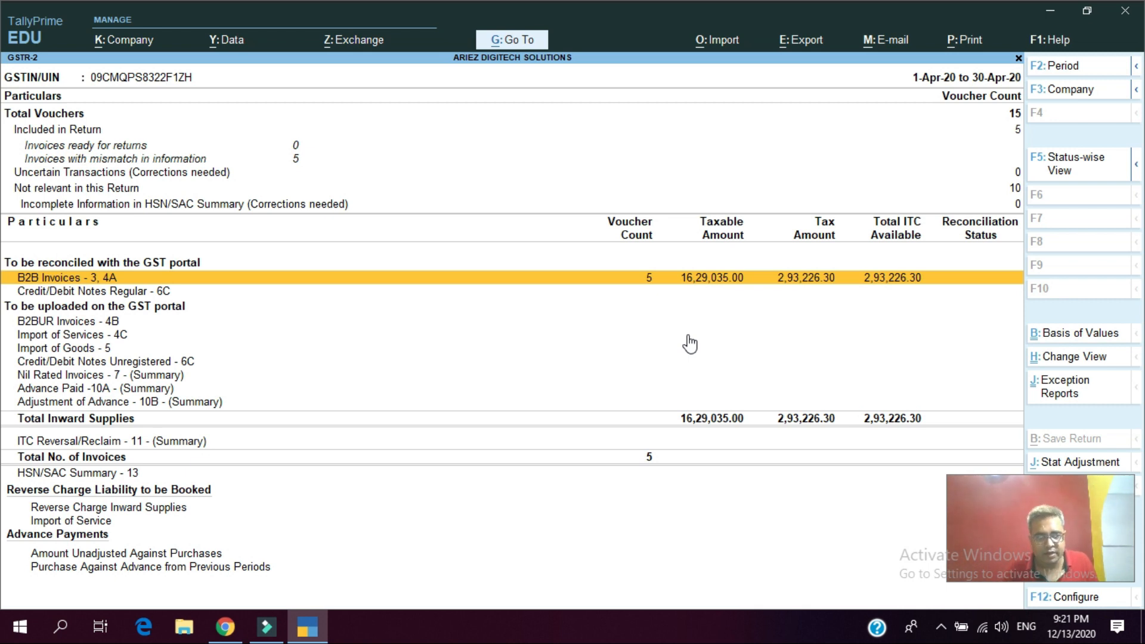
pyautogui.press('Down')
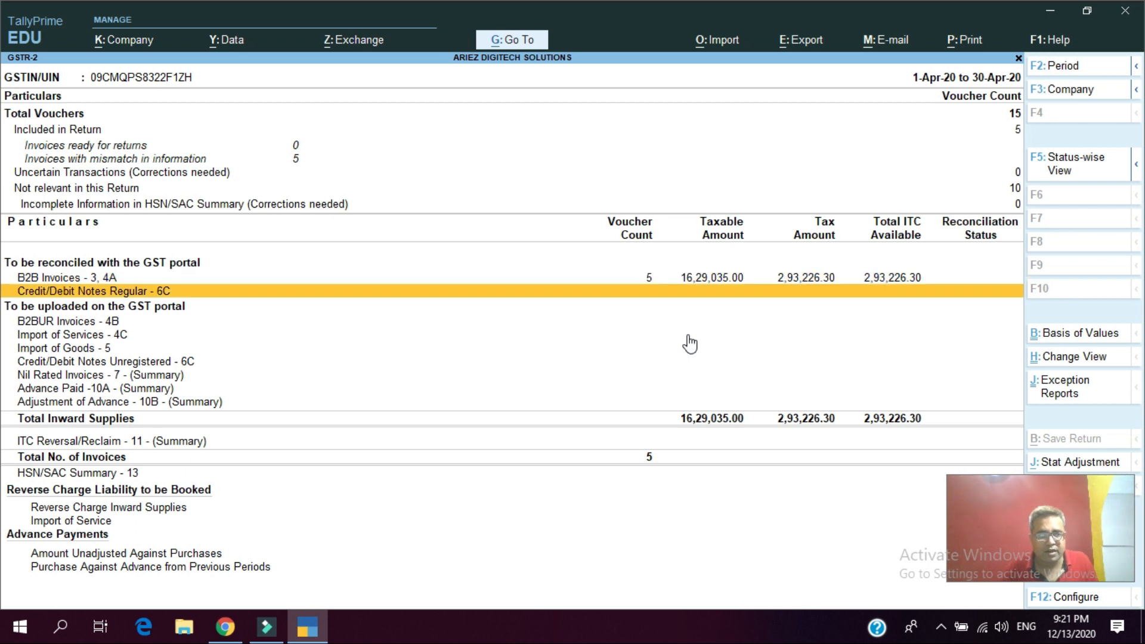
# - Review the GSTR-2 rows for B2BUR Invoices and Import of Services listed under uploading to the GST portal
pyautogui.press('Down')
pyautogui.press('Down')
pyautogui.press('Up')
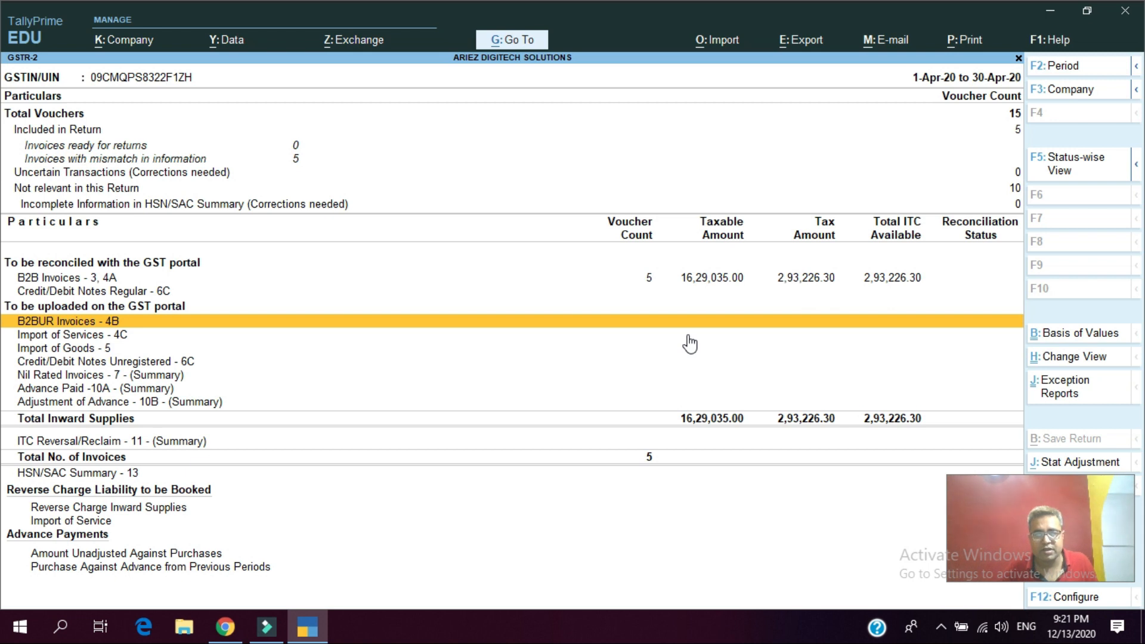
pyautogui.press('Down')
pyautogui.press('Down')
pyautogui.press('Down')
pyautogui.press('Down')
pyautogui.press('Down')
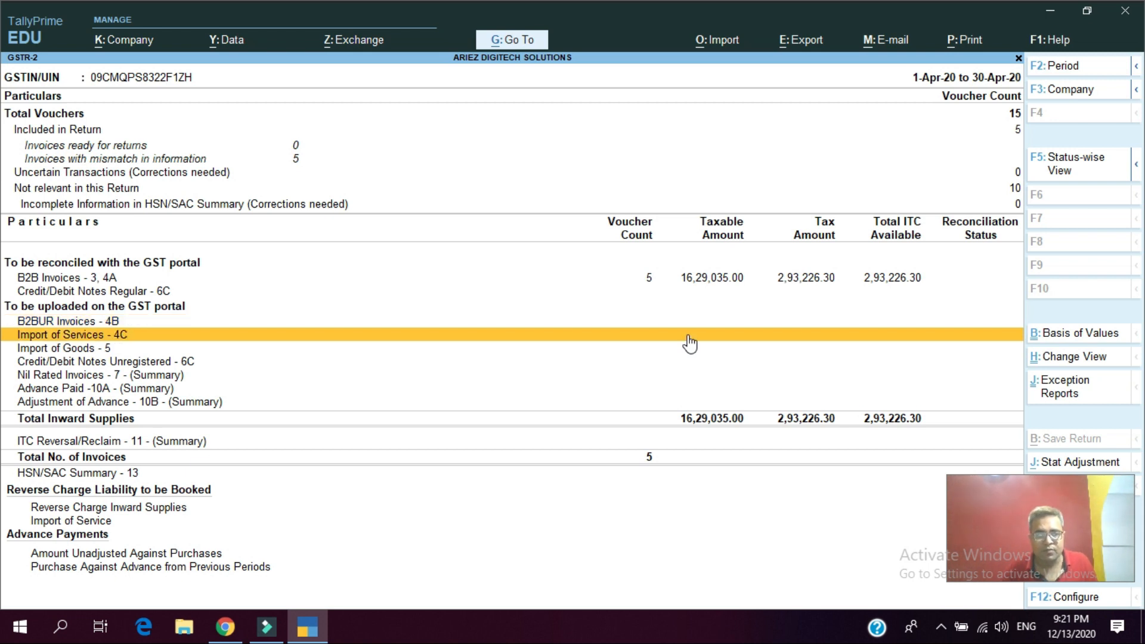
# - Drill down GSTR-2's B2B Invoices to the M/s. Sab Mobile World invoice list and return to the return summary
pyautogui.press('Up')
pyautogui.press('Up')
pyautogui.press('Up')
pyautogui.press('Up')
pyautogui.press('Up')
pyautogui.press('Up')
pyautogui.press('Up')
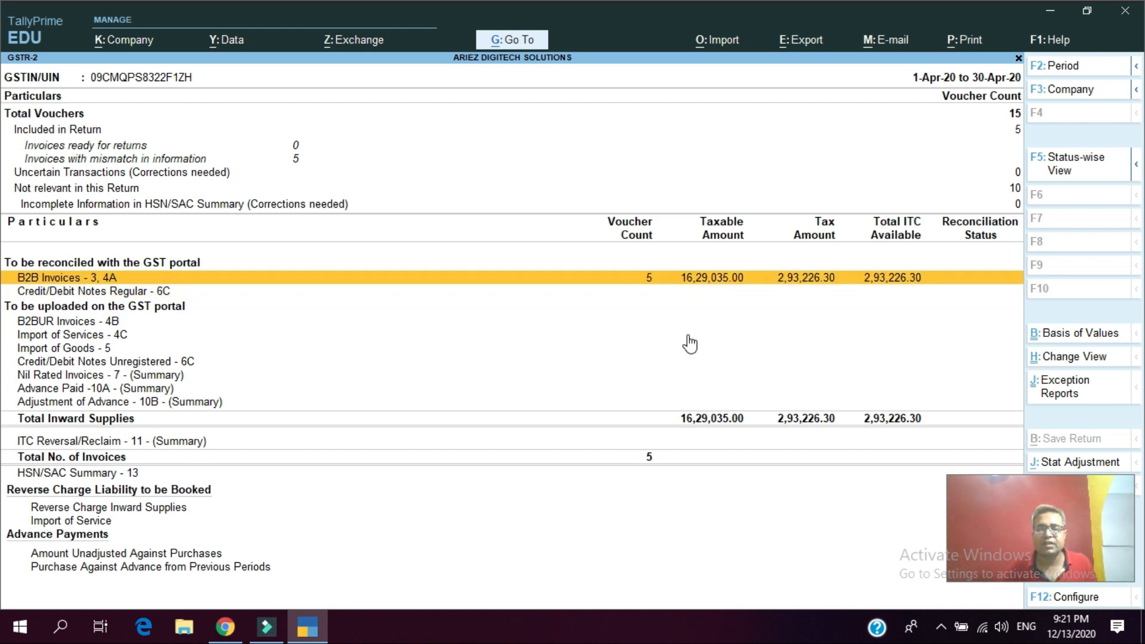
pyautogui.press('Return')
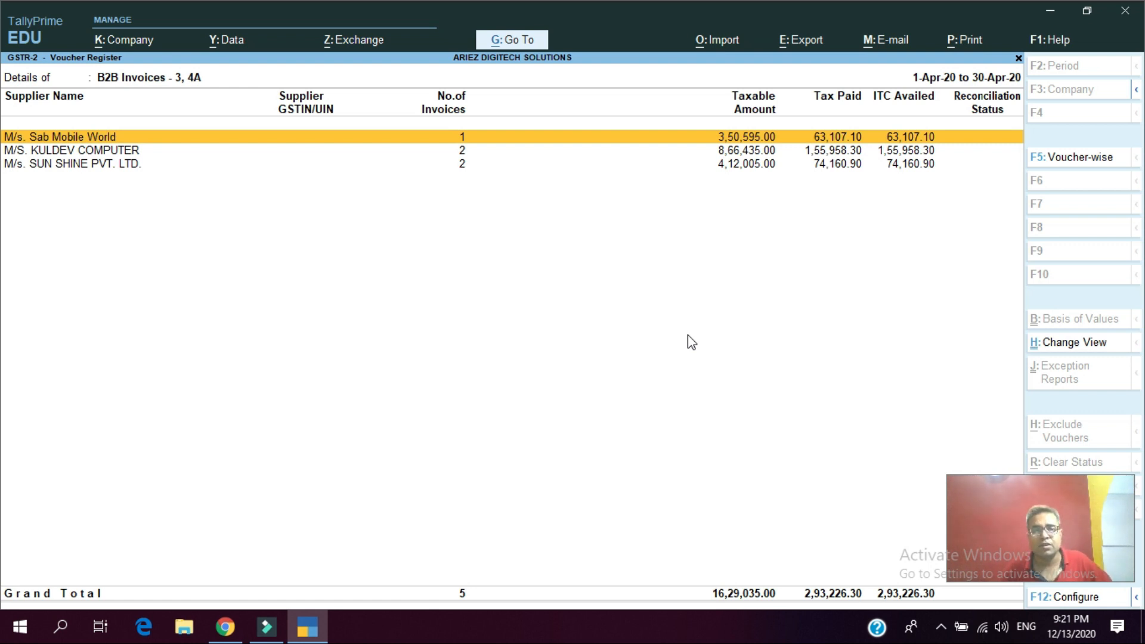
pyautogui.press('Return')
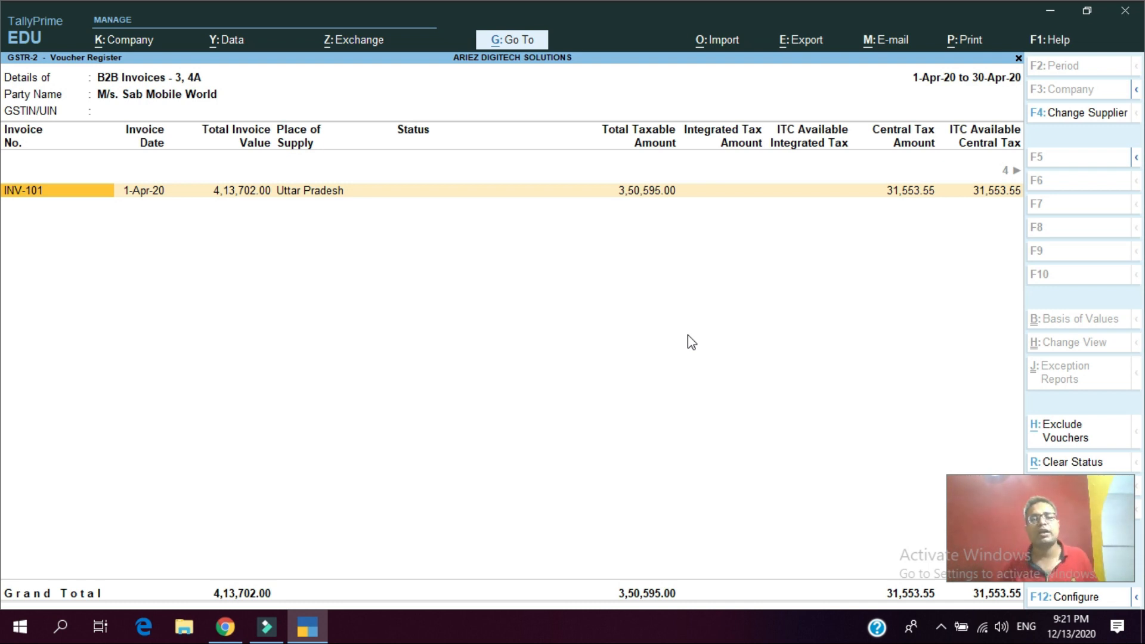
pyautogui.press('Escape')
pyautogui.press('Escape')
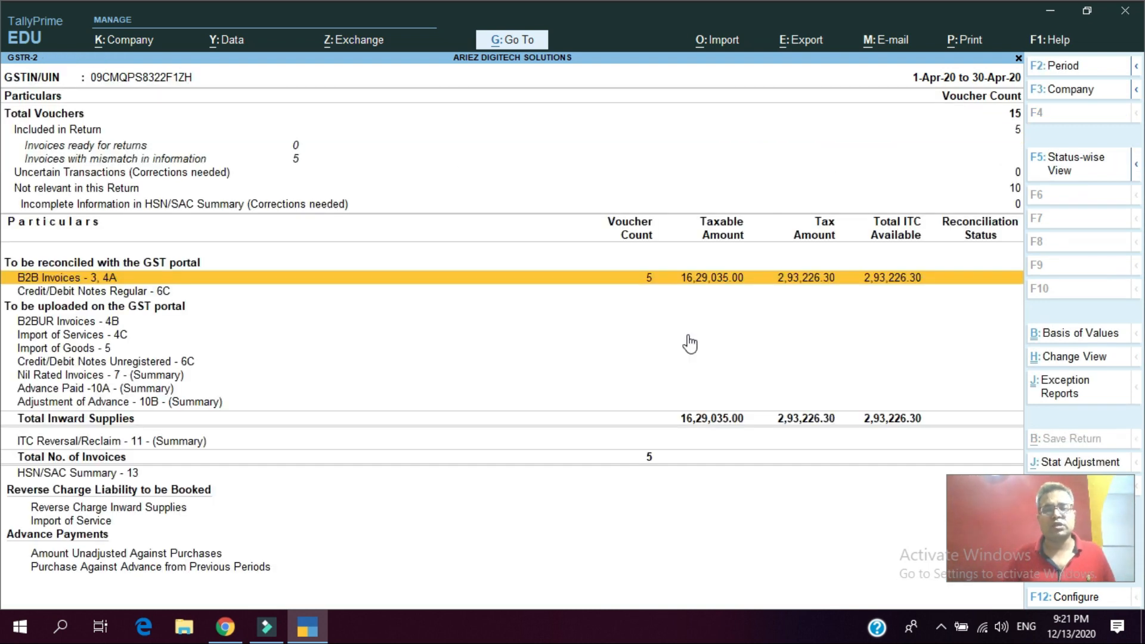
# - Switch to the GSTR-1 return and drill down B2C(Small) Invoices to the Uttar Pradesh voucher list
pyautogui.press('Escape')
pyautogui.press('Up')
pyautogui.press('Return')
pyautogui.press('Down')
pyautogui.press('Down')
pyautogui.press('Down')
pyautogui.press('Down')
pyautogui.press('Down')
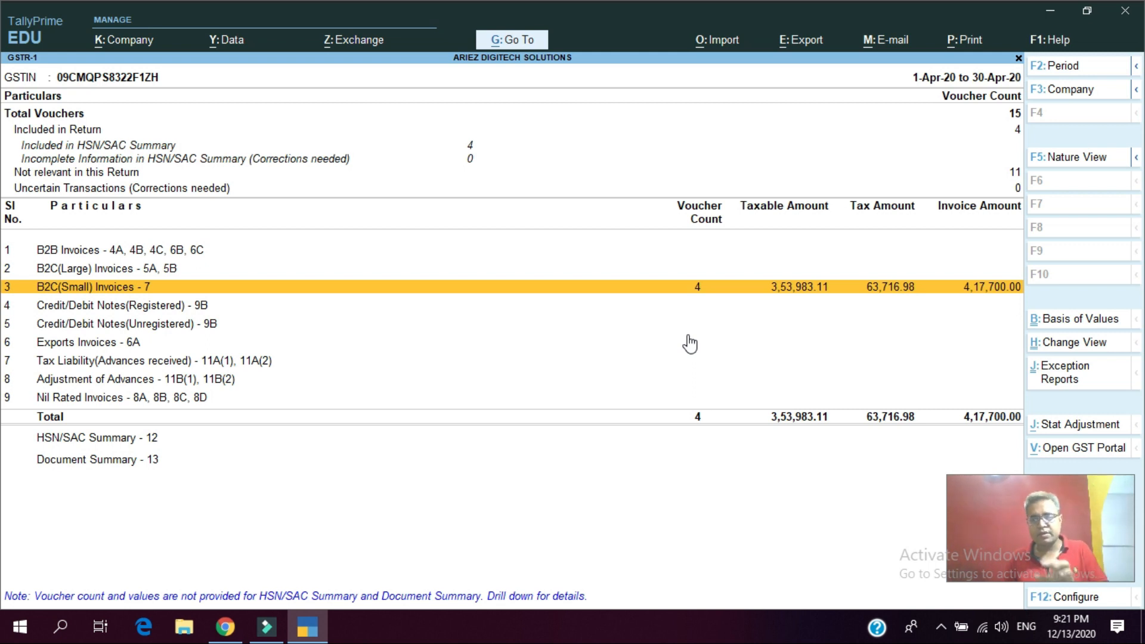
pyautogui.press('Return')
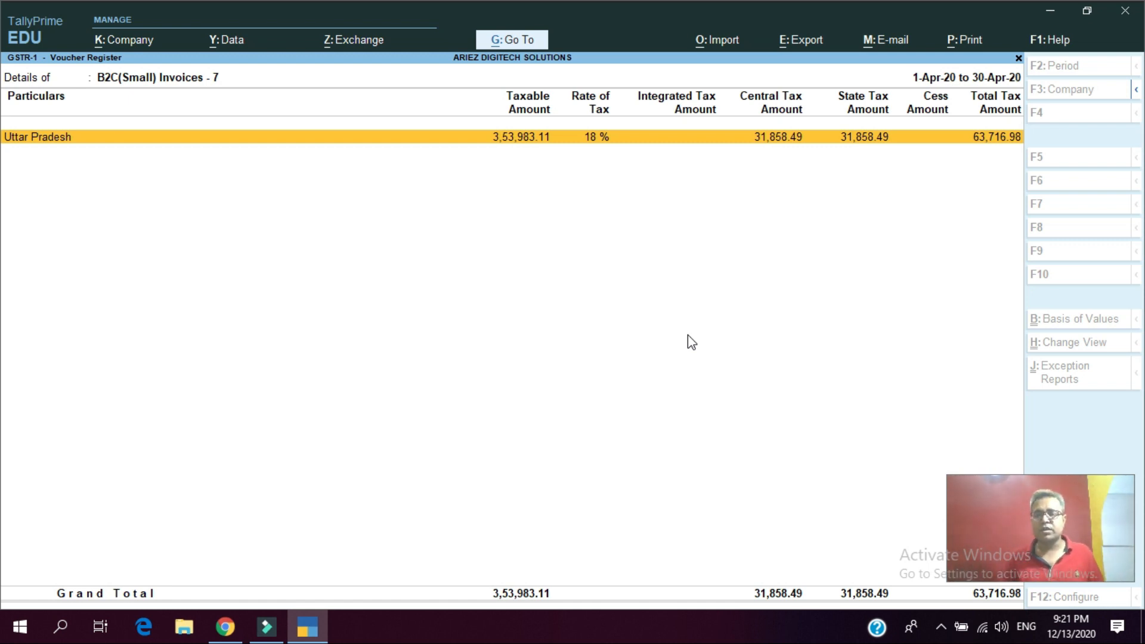
pyautogui.press('Return')
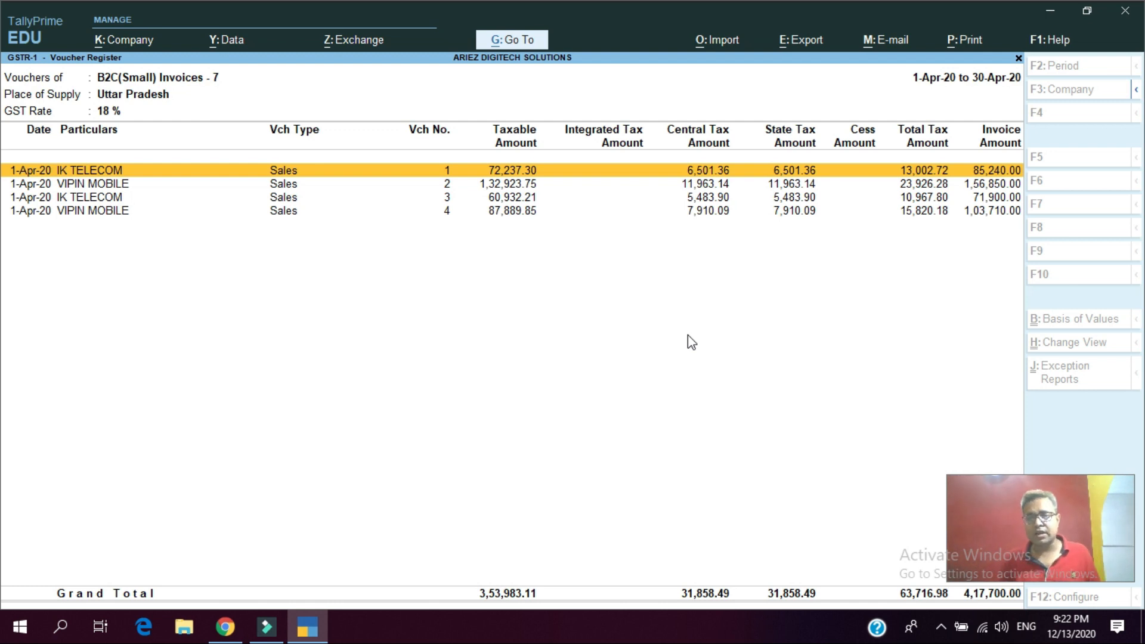
# - Open IK TELECOM's sales voucher 1 from the voucher list and quit it without saving
pyautogui.press('Down')
pyautogui.press('Up')
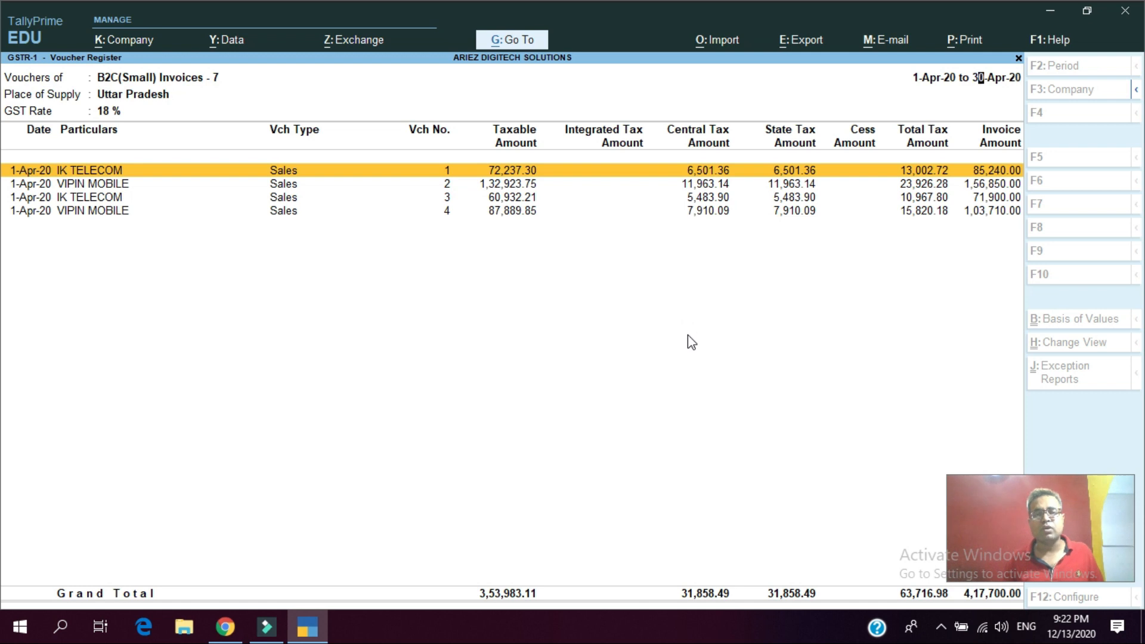
pyautogui.press('Return')
pyautogui.press('Escape')
pyautogui.press('Escape')
pyautogui.press('y')
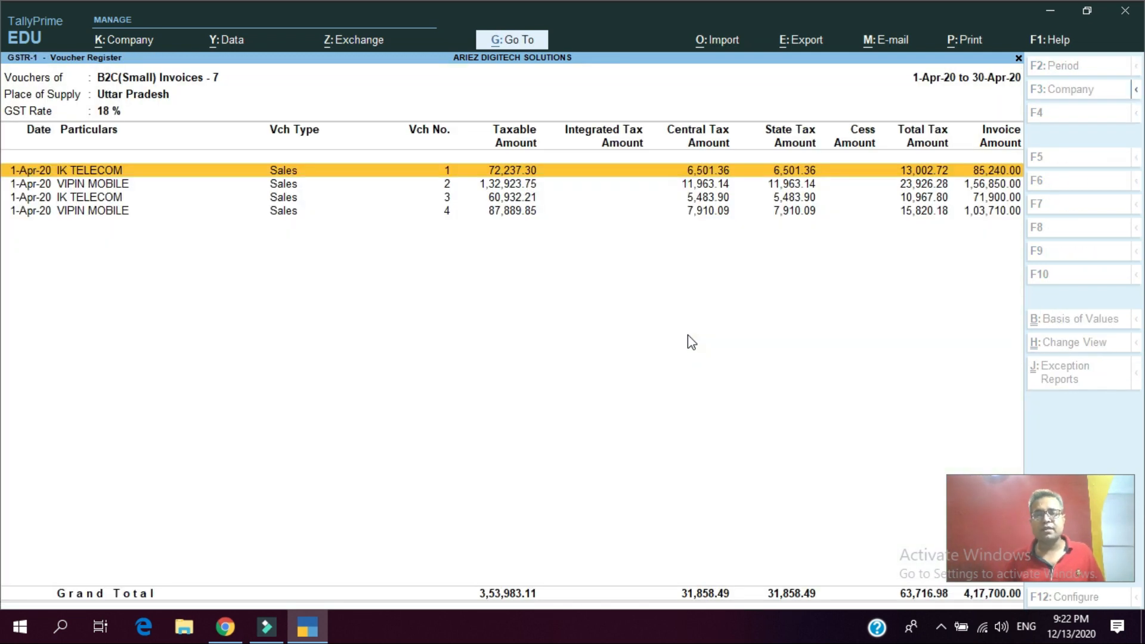
# - Leave GSTR-1 and drill down GSTR-2's B2B Invoices to the invoices of M/s. Sab Mobile World
pyautogui.press('Escape')
pyautogui.press('Escape')
pyautogui.press('Escape')
pyautogui.press('Down')
pyautogui.press('Return')
pyautogui.press('Down')
pyautogui.press('Down')
pyautogui.press('Down')
pyautogui.press('Down')
pyautogui.press('Down')
pyautogui.press('Down')
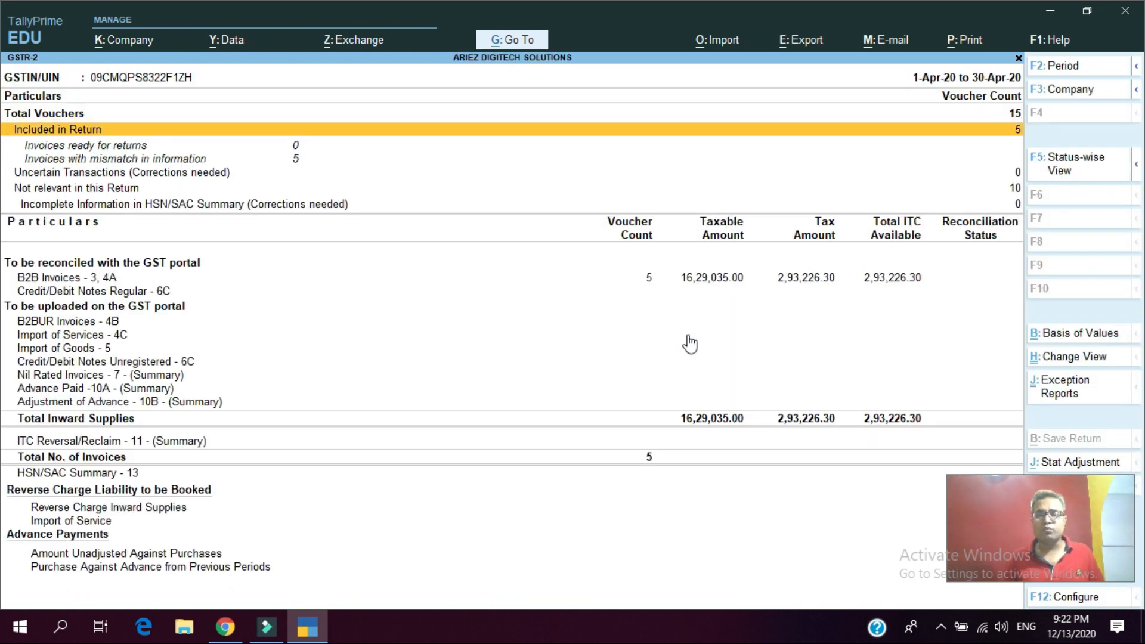
pyautogui.press('Up')
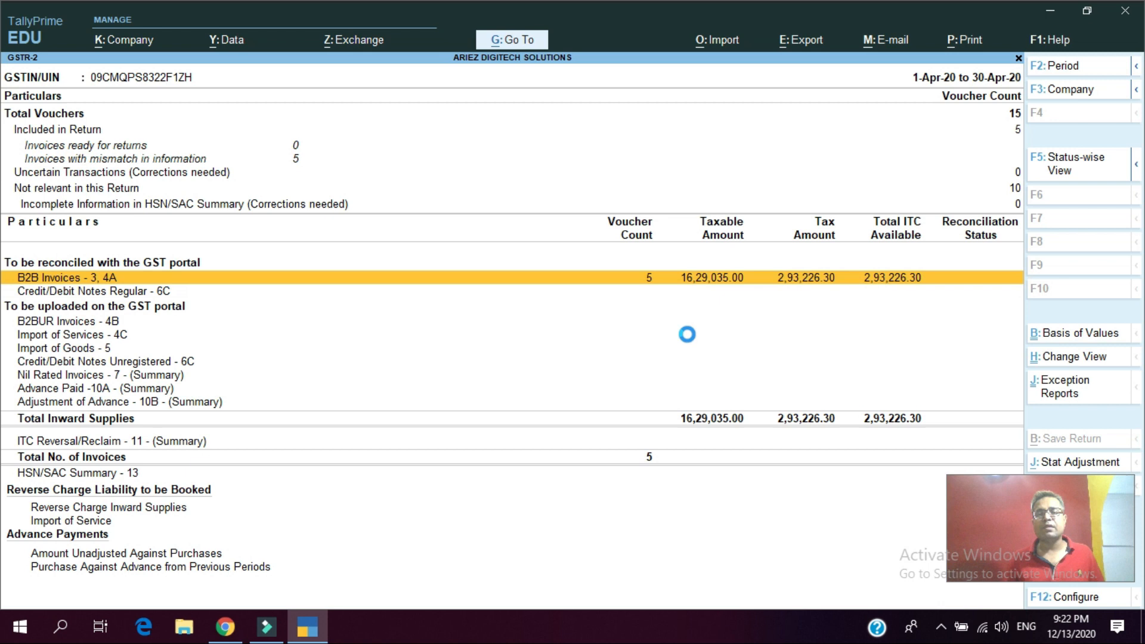
pyautogui.press('Return')
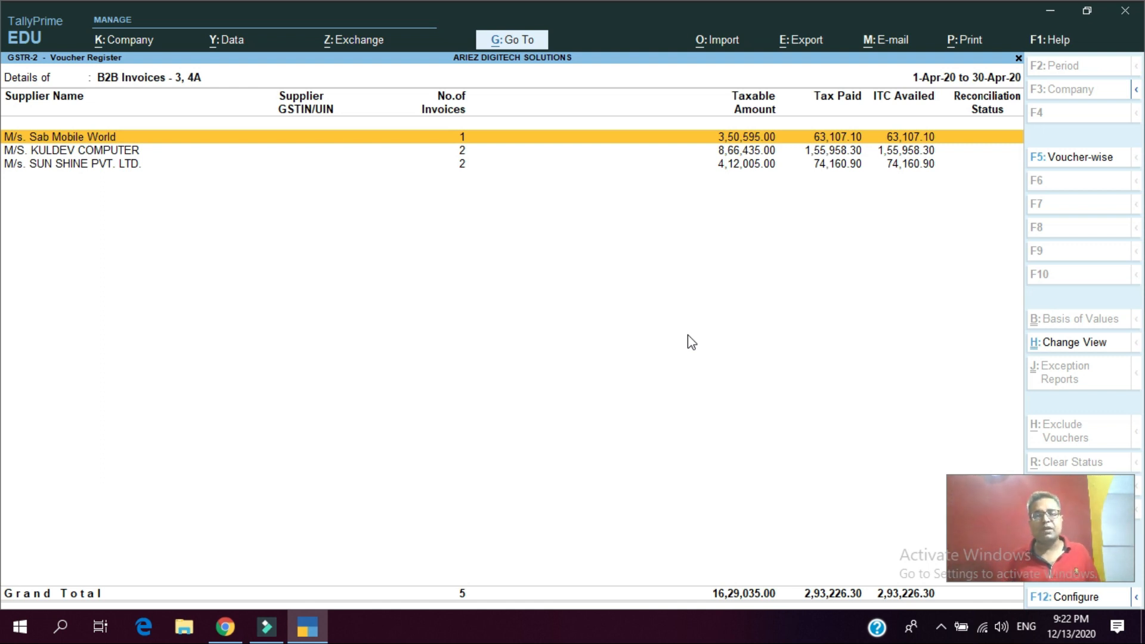
pyautogui.press('Return')
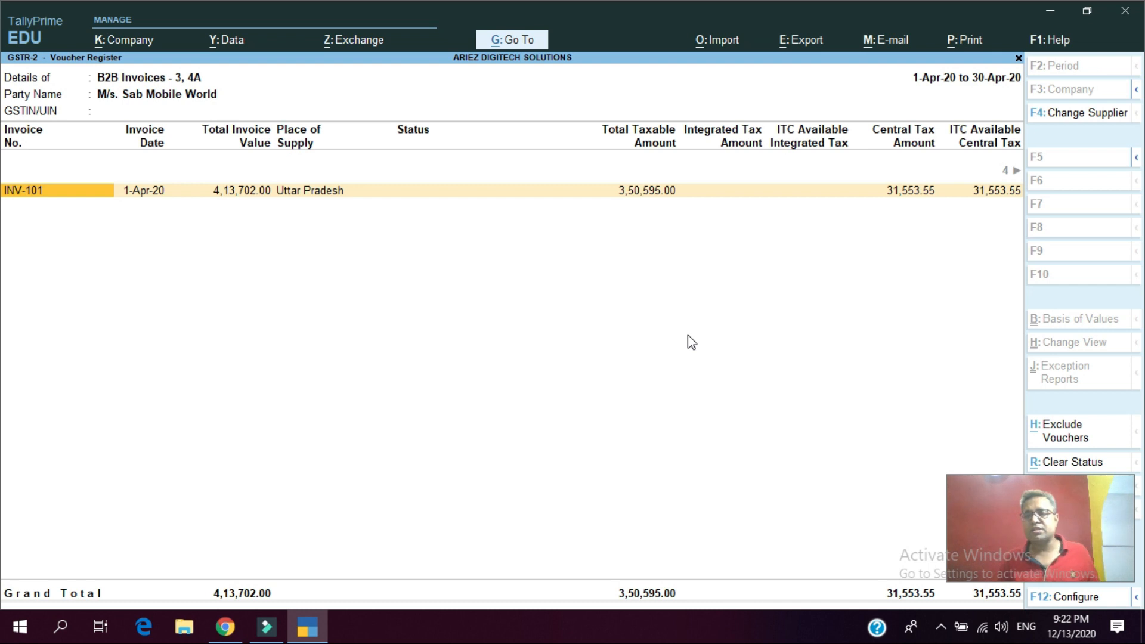
# - Open purchase invoice GST-5 of M/S. KULDEV COMPUTER and return to the supplier's invoice list
pyautogui.press('Escape')
pyautogui.press('Down')
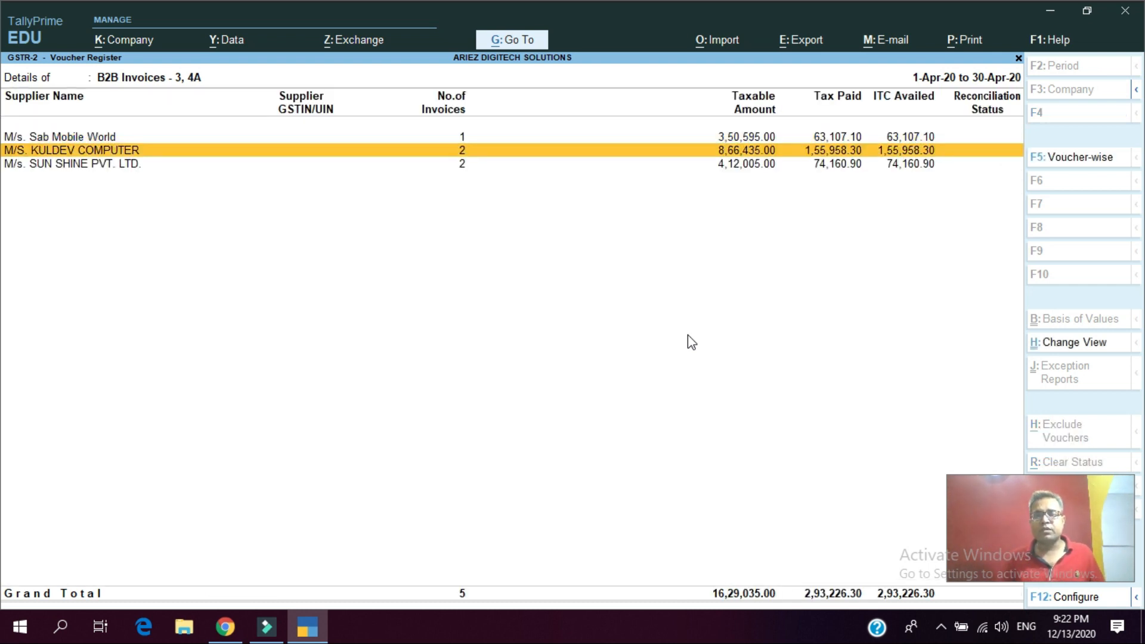
pyautogui.press('Return')
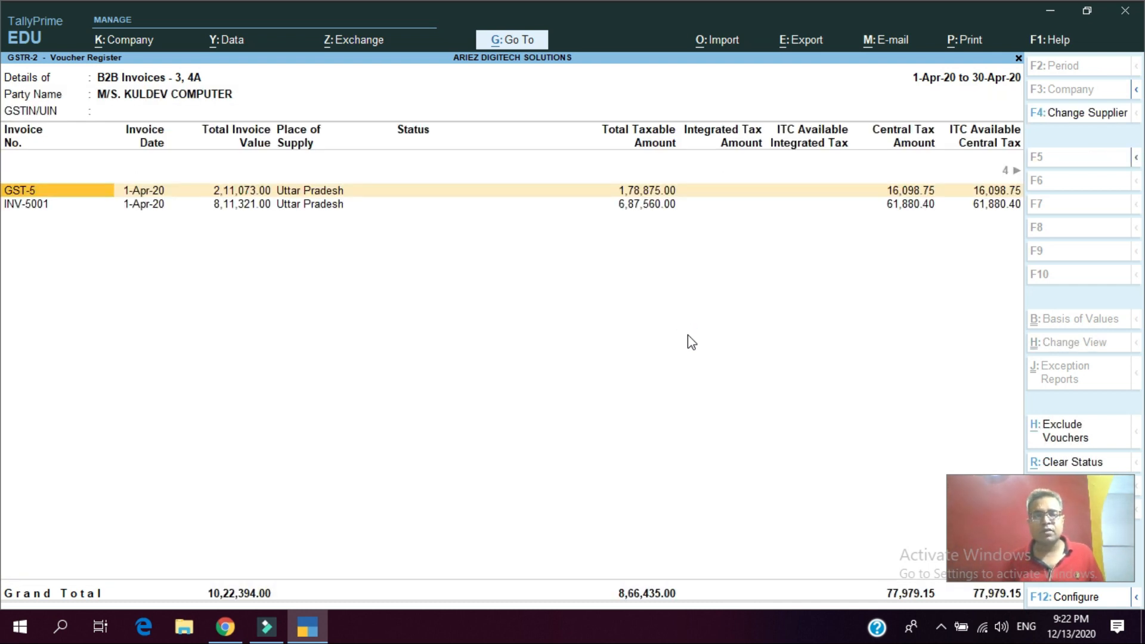
pyautogui.press('Return')
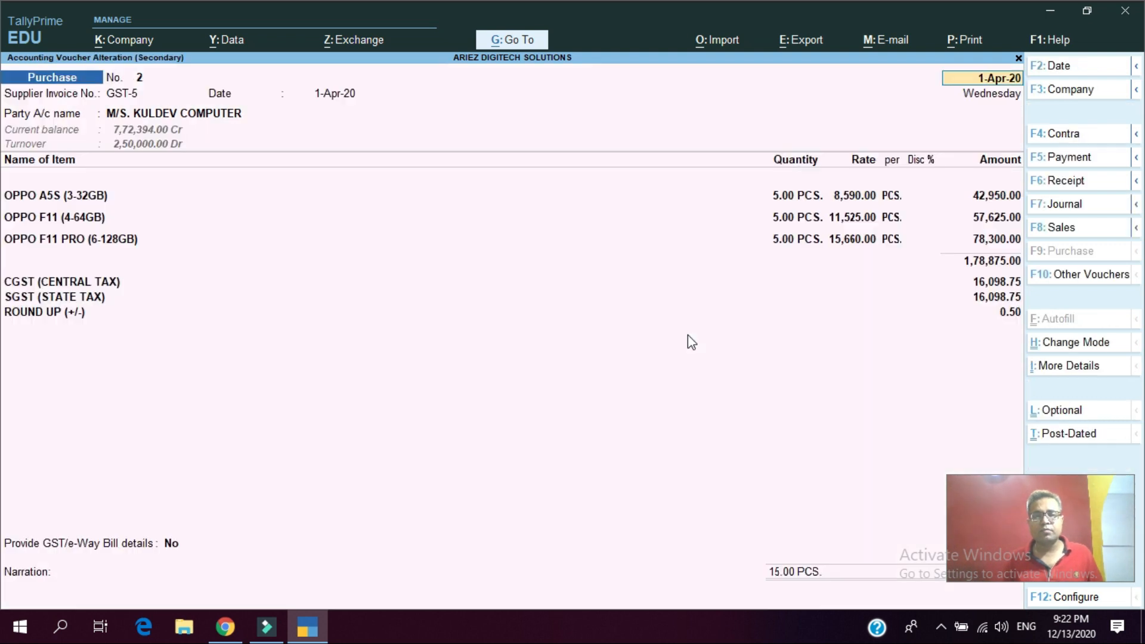
pyautogui.press('BackSpace')
pyautogui.press('Escape')
pyautogui.press('Return')
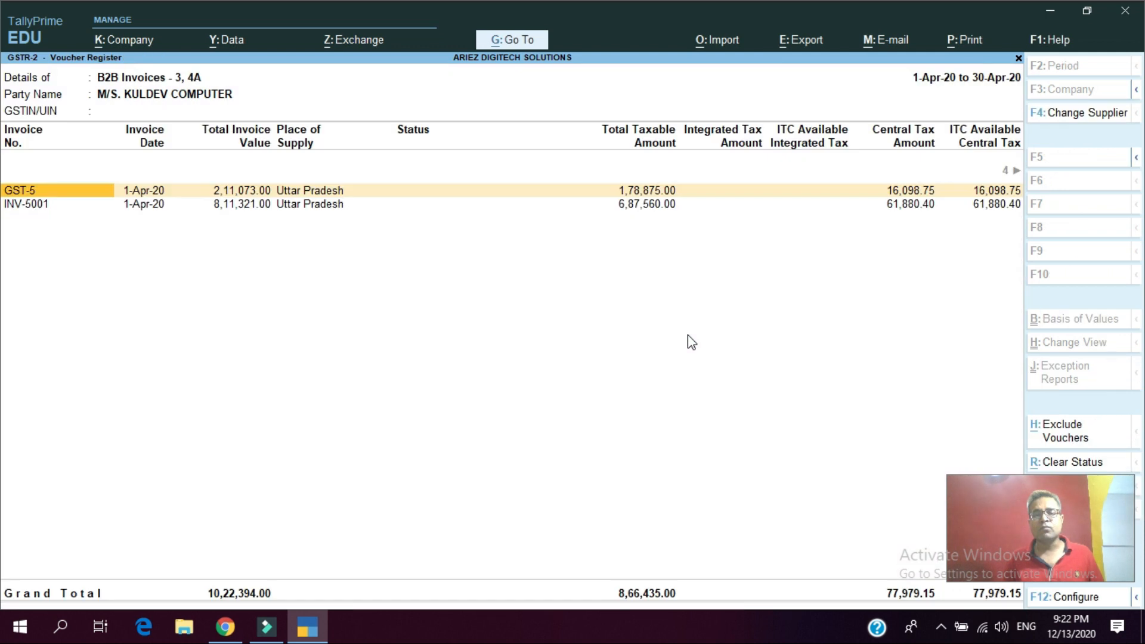
# - Leave GSTR-2, open the GSTR-3B return and review its voucher summary down to table 3.1
pyautogui.press('Escape')
pyautogui.press('Escape')
pyautogui.press('Escape')
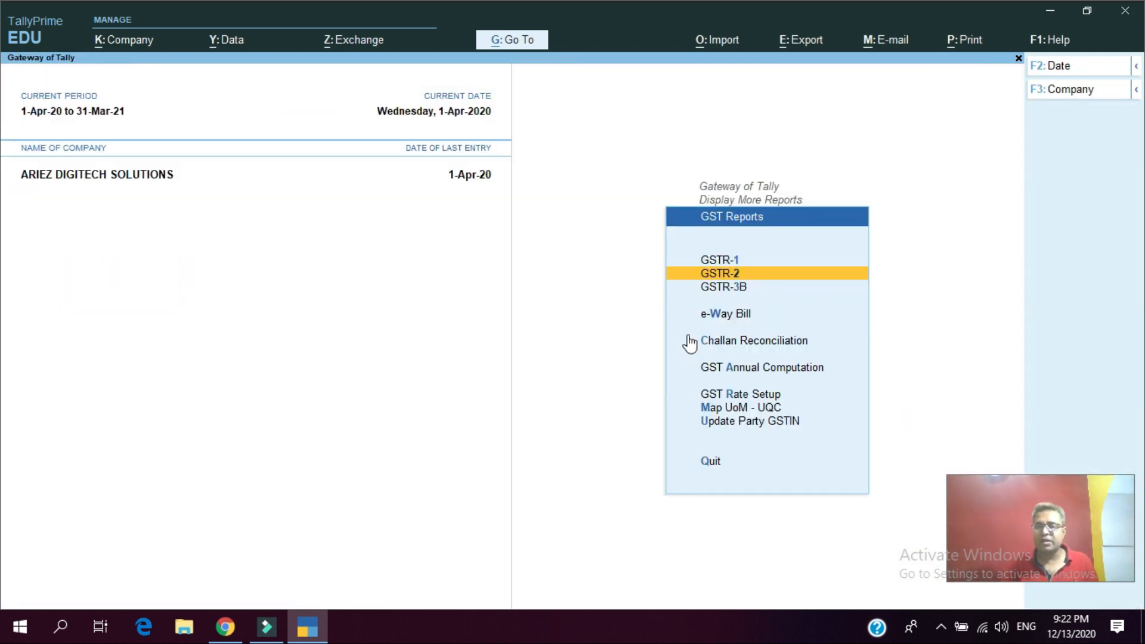
pyautogui.press('Down')
pyautogui.press('Return')
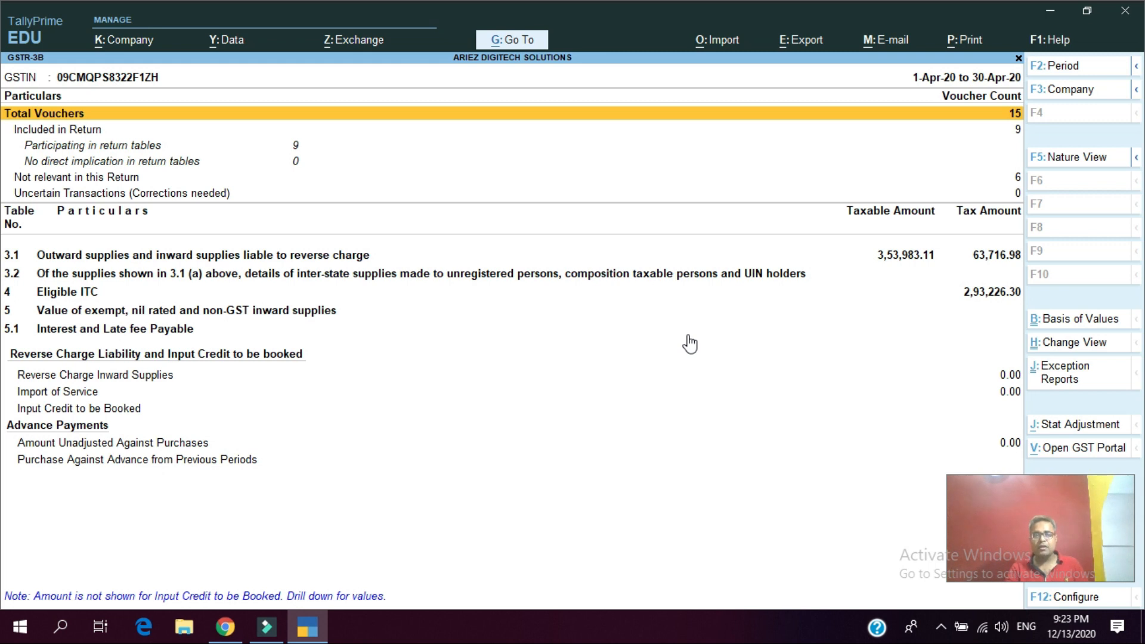
pyautogui.press('Down')
pyautogui.press('Down')
pyautogui.press('Down')
pyautogui.press('Down')
pyautogui.press('Down')
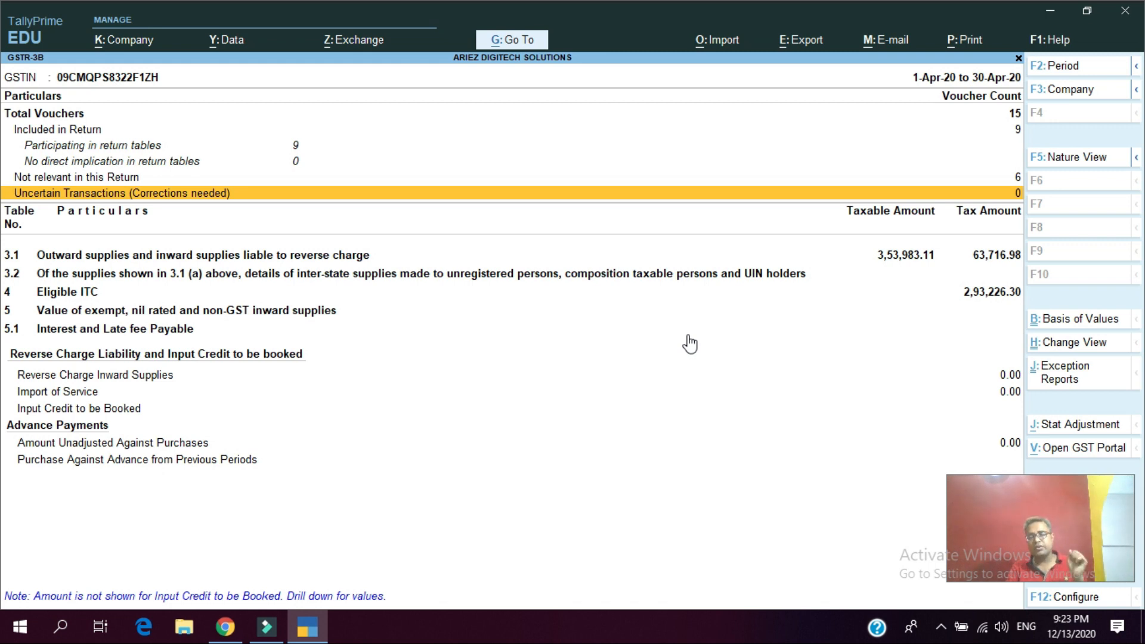
pyautogui.press('Down')
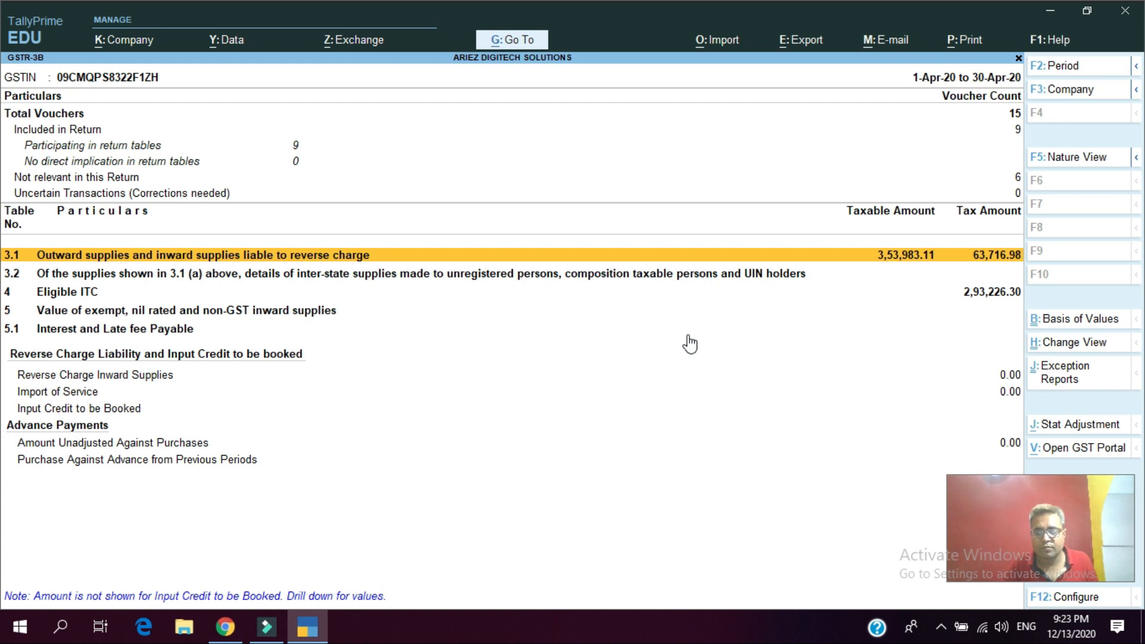
# - Configure GSTR-3B to show tax types in separate columns and use the Detailed report format
pyautogui.press('F12')
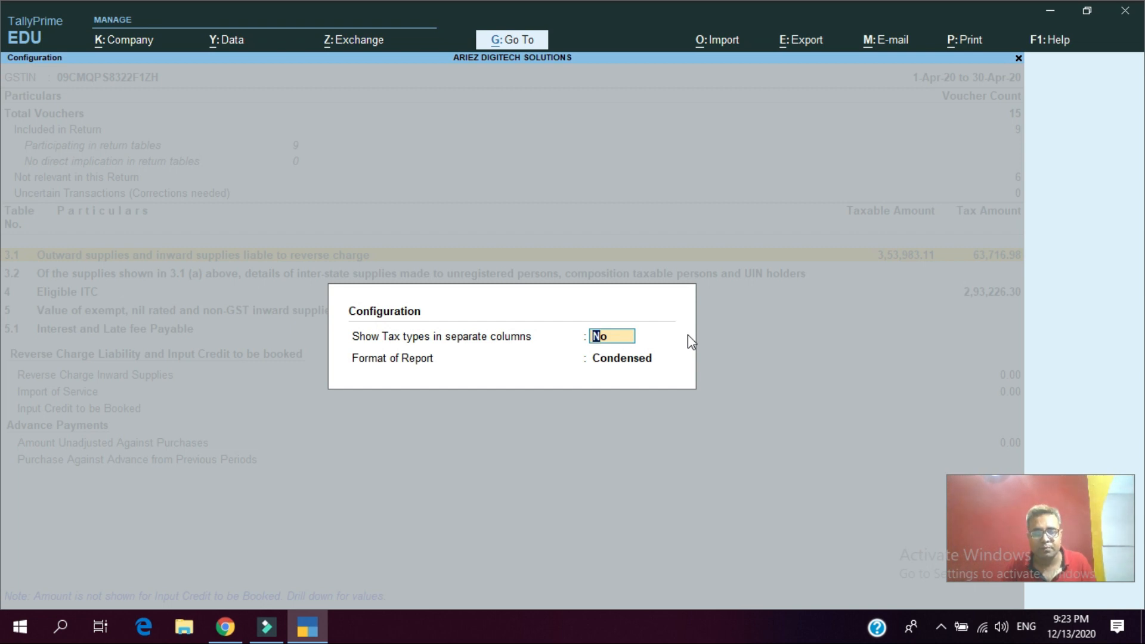
pyautogui.write('y')
pyautogui.press('Return')
pyautogui.press('Down')
pyautogui.press('Return')
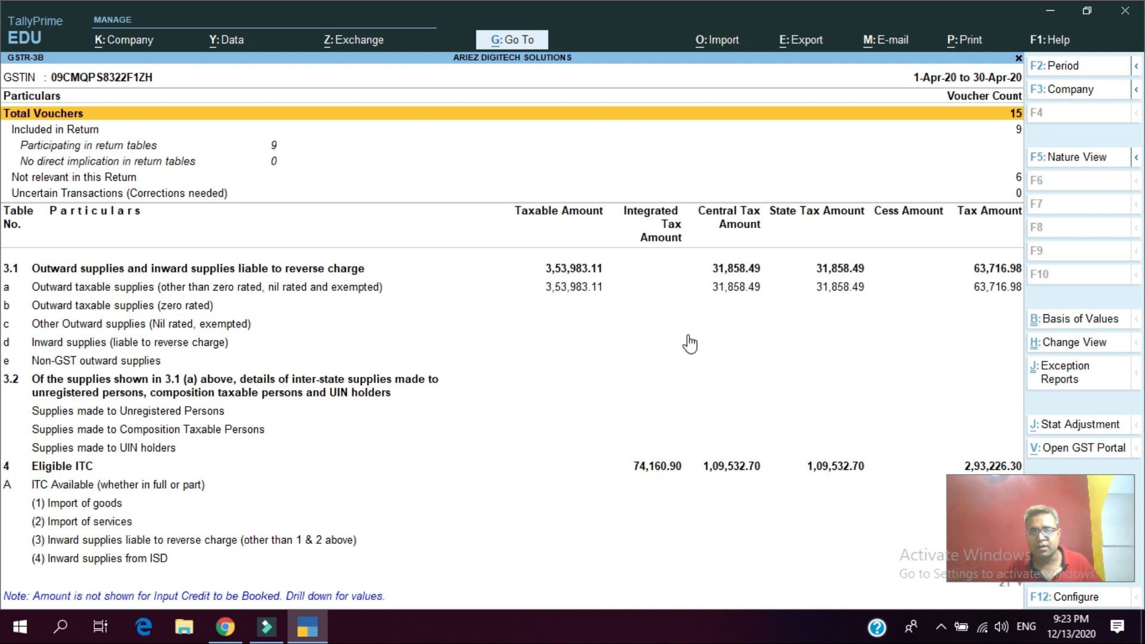
# - Review the detailed GSTR-3B tables from 3.1 outward supplies through 3.2 to the Eligible ITC row
pyautogui.press('Down')
pyautogui.press('Down')
pyautogui.press('Down')
pyautogui.press('Down')
pyautogui.press('Down')
pyautogui.press('Down')
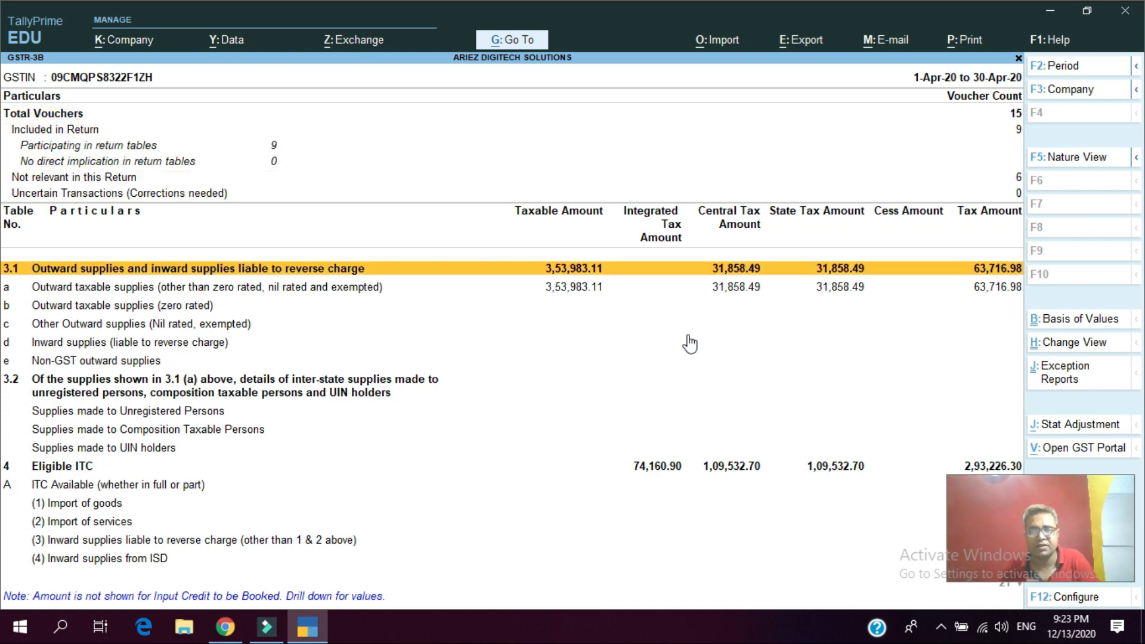
pyautogui.press('Down')
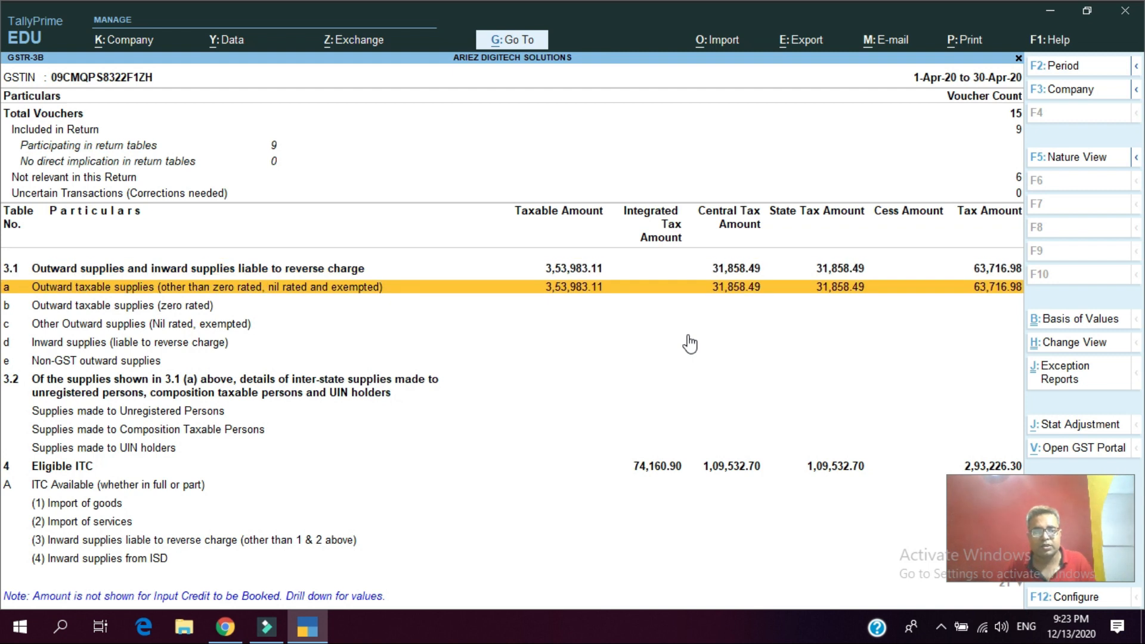
pyautogui.press('Down')
pyautogui.press('Down')
pyautogui.press('Down')
pyautogui.press('Down')
pyautogui.press('Down')
pyautogui.press('Down')
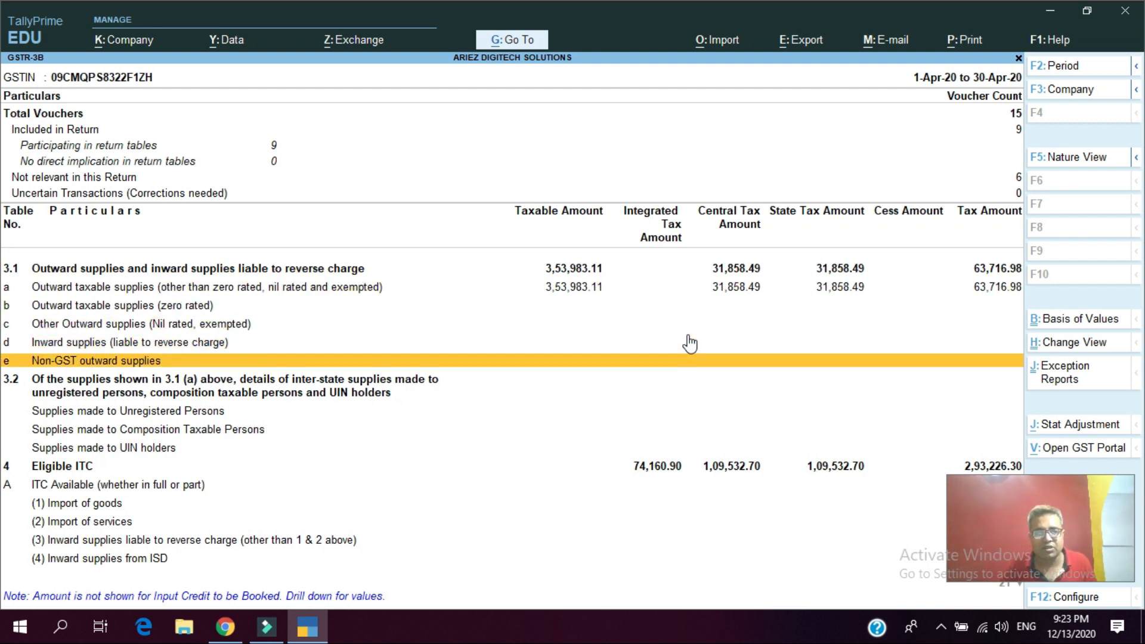
pyautogui.press('Down')
pyautogui.press('Down')
pyautogui.press('Down')
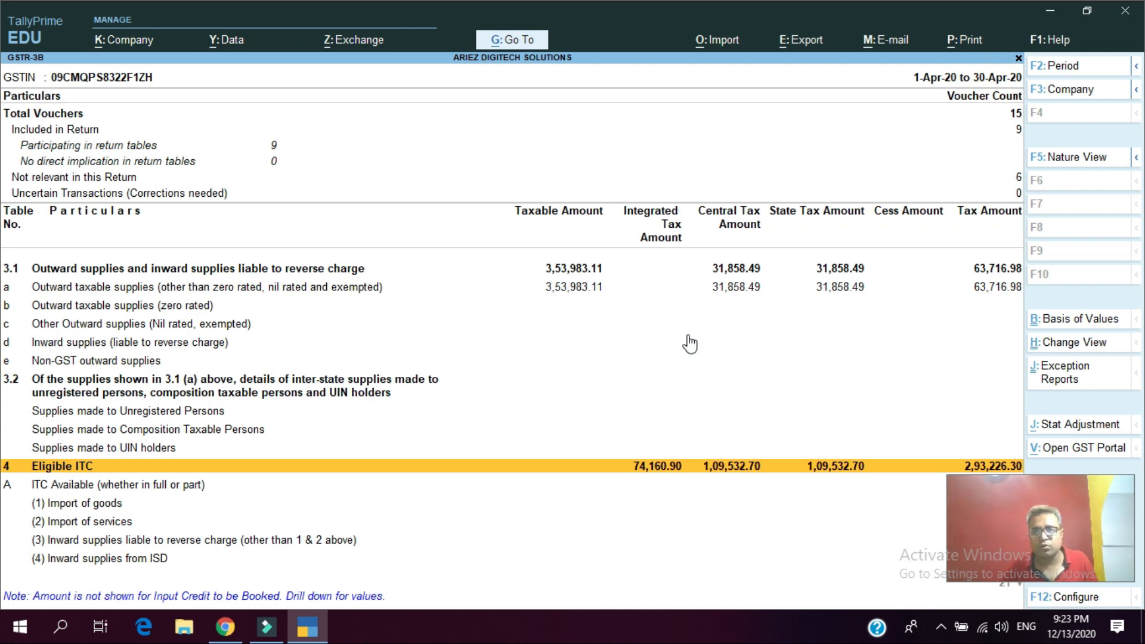
# - Switch to the GSTR-1 return and set its report format to Detailed
pyautogui.press('Escape')
pyautogui.press('Up')
pyautogui.press('Up')
pyautogui.press('Return')
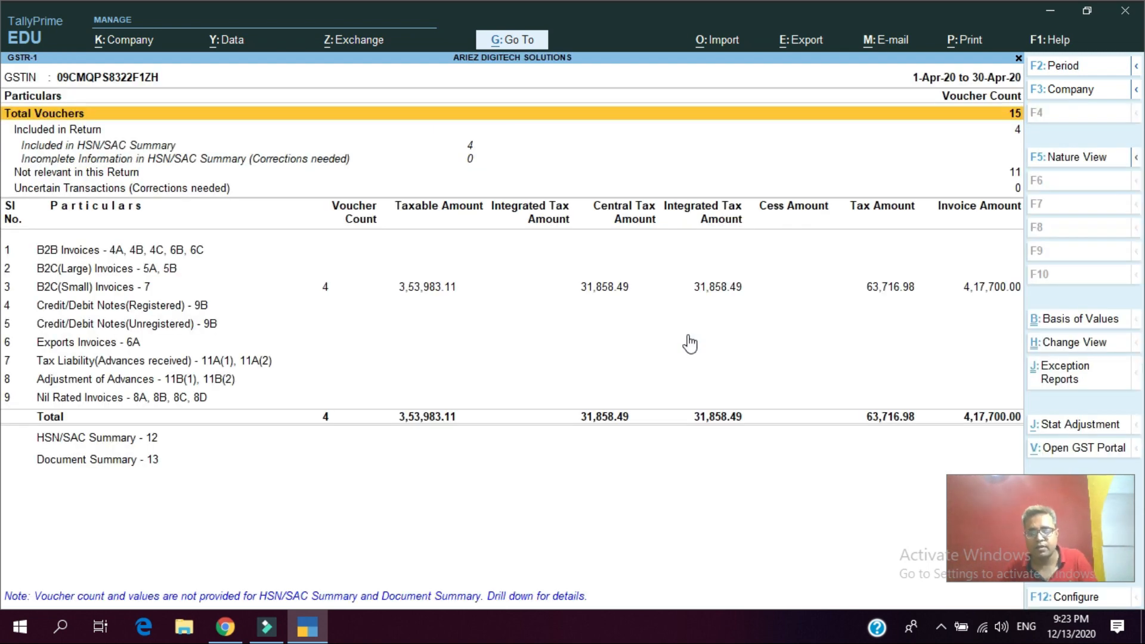
pyautogui.press('F12')
pyautogui.press('Return')
pyautogui.press('Return')
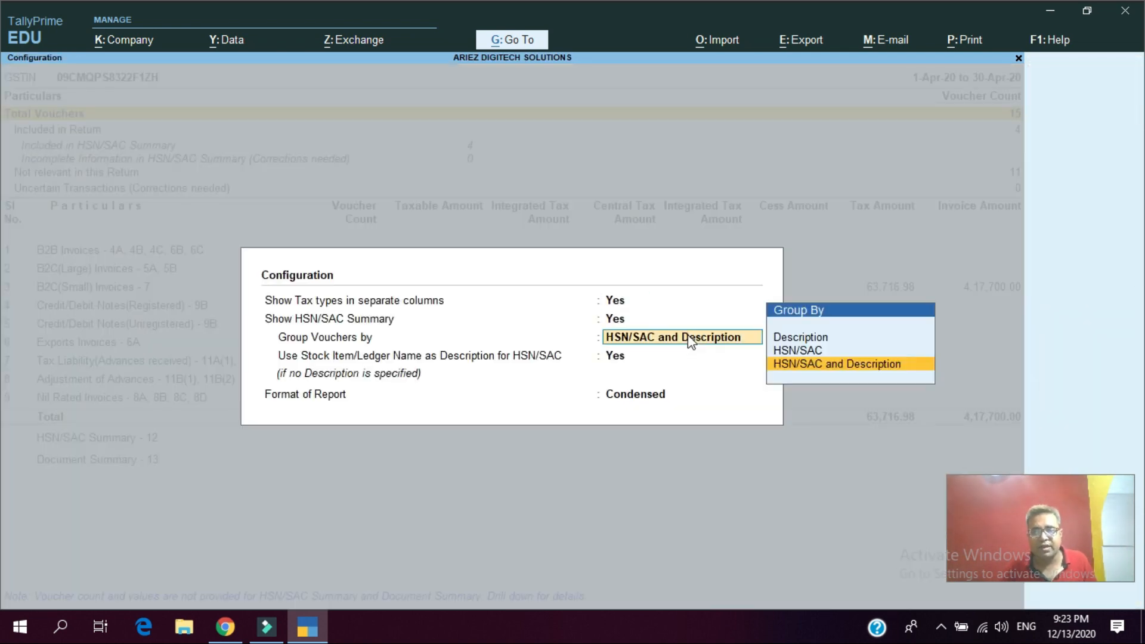
pyautogui.press('Return')
pyautogui.press('Return')
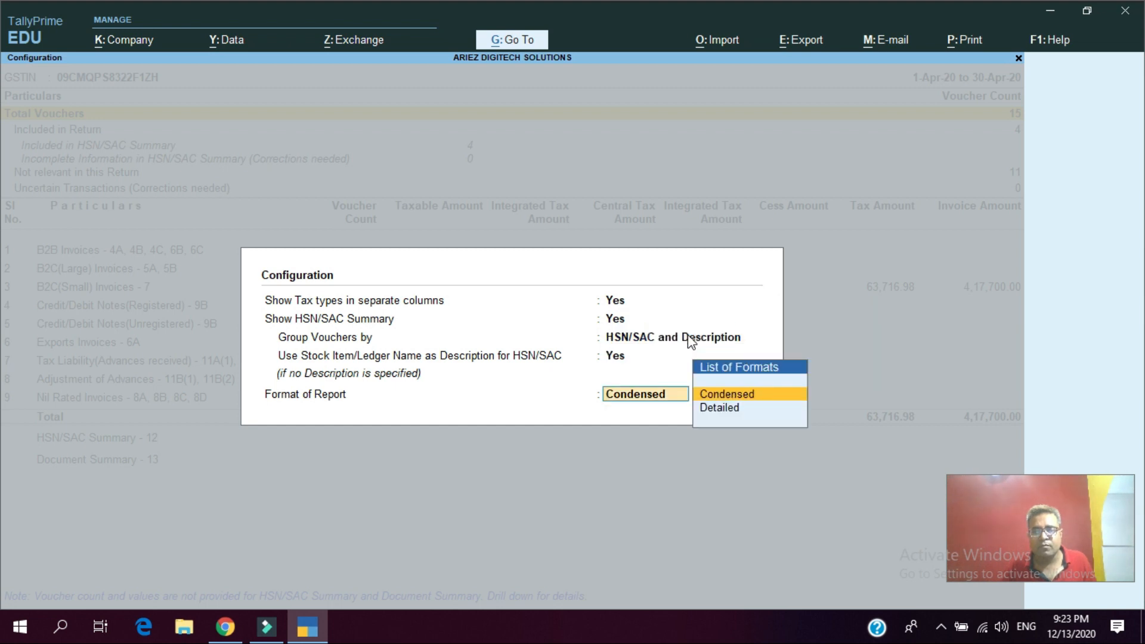
pyautogui.press('Down')
pyautogui.press('Return')
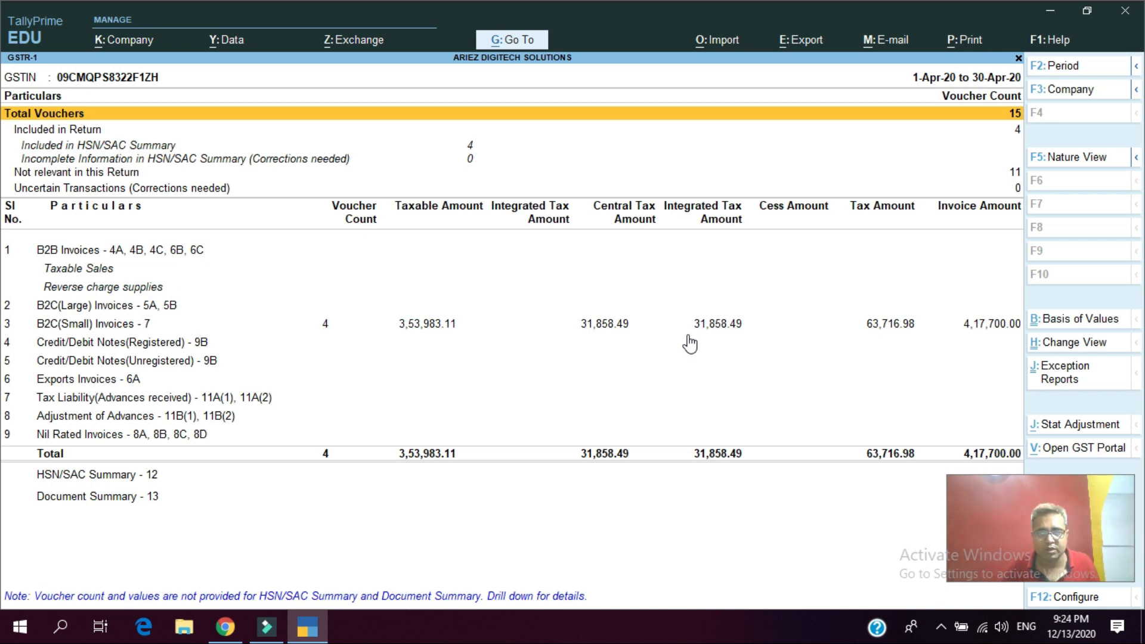
# - Leave GSTR-1, view the GSTR-3B summary again and return to the GST reports list
pyautogui.press('Escape')
pyautogui.press('Down')
pyautogui.press('Down')
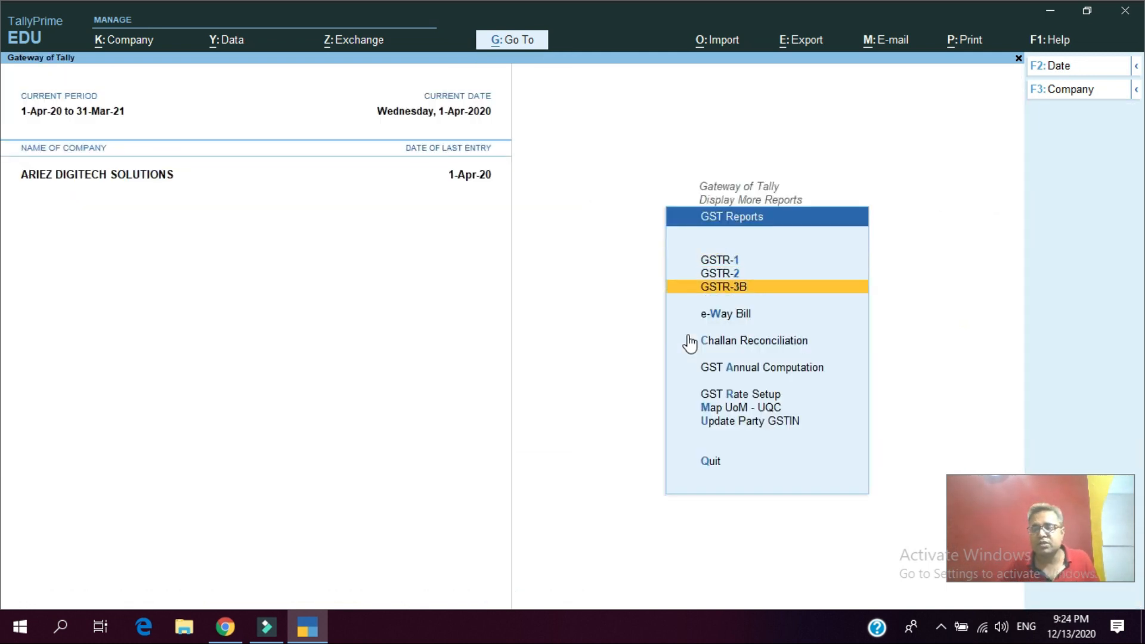
pyautogui.press('Return')
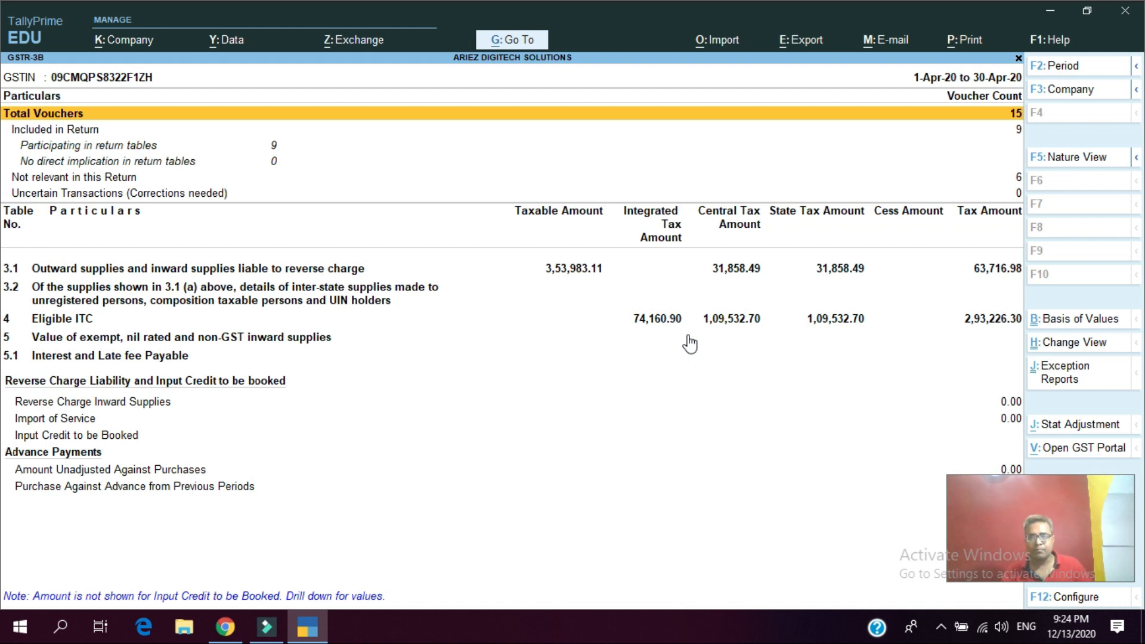
pyautogui.press('Escape')
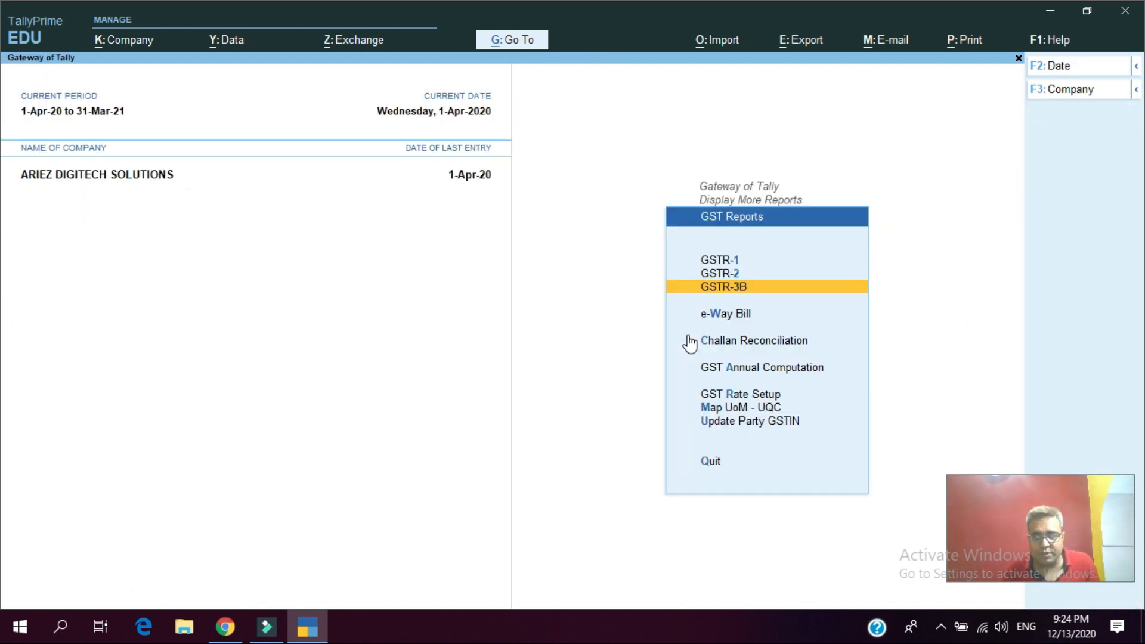